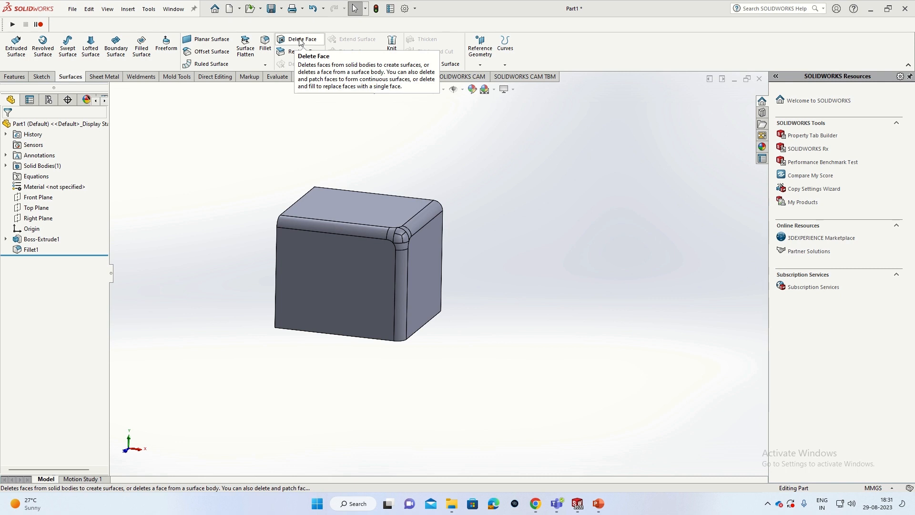
# Step: Delete the uppermost small face of the block's rounded corner using Delete Face with the plain Delete option
pyautogui.click(302, 40)
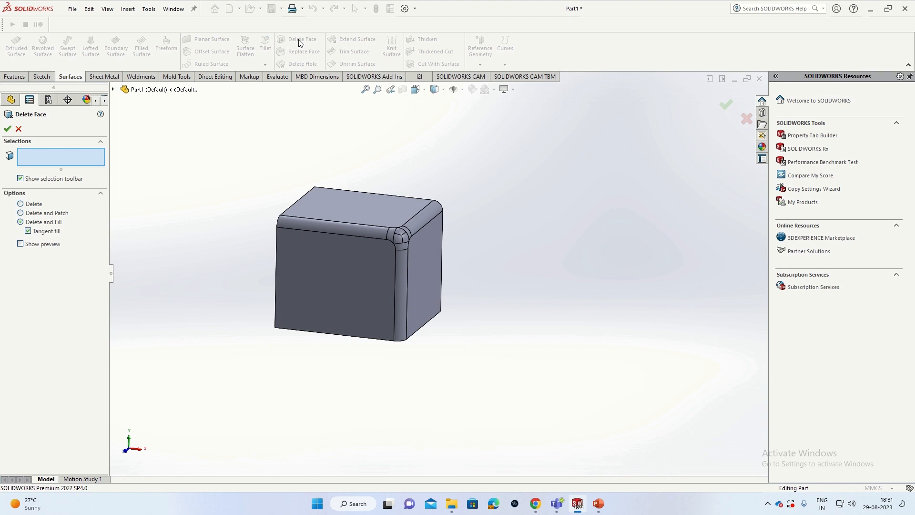
pyautogui.click(21, 204)
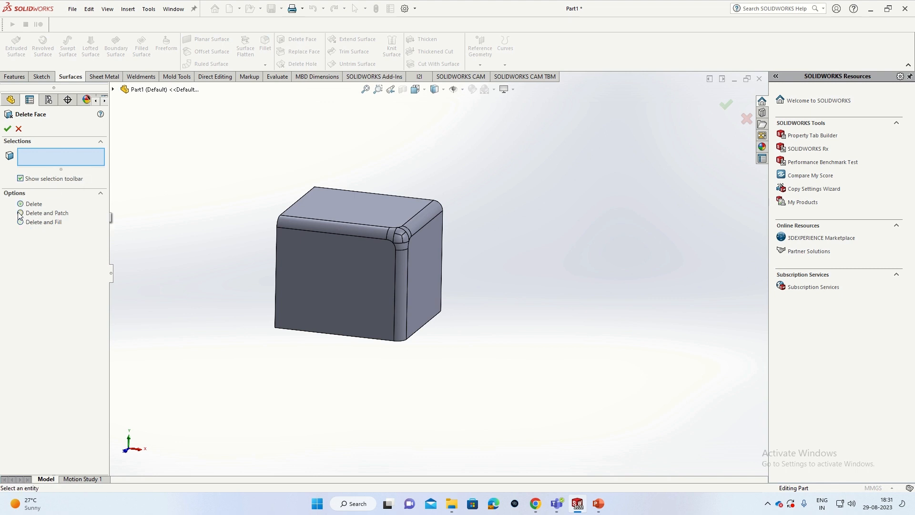
pyautogui.scroll(-5, 381, 235)
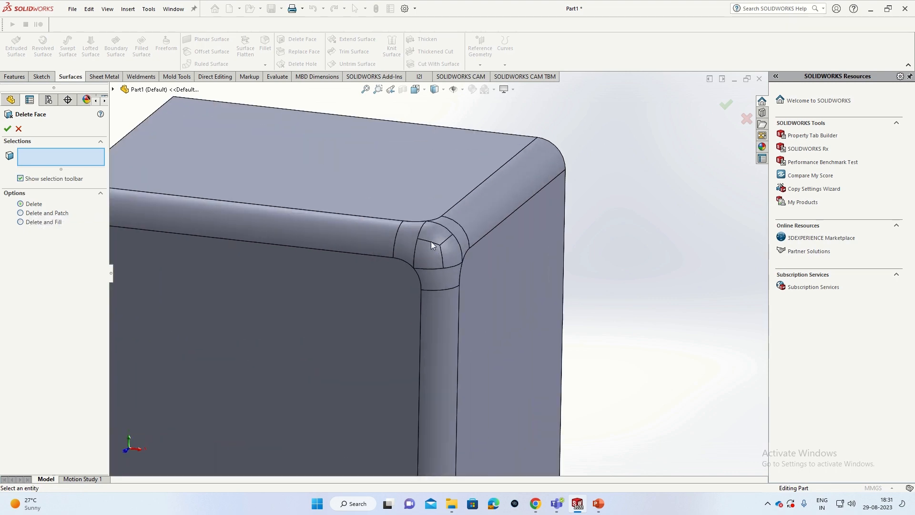
pyautogui.scroll(5, 431, 244)
pyautogui.moveTo(429, 244); pyautogui.dragTo(488, 283, button='middle')
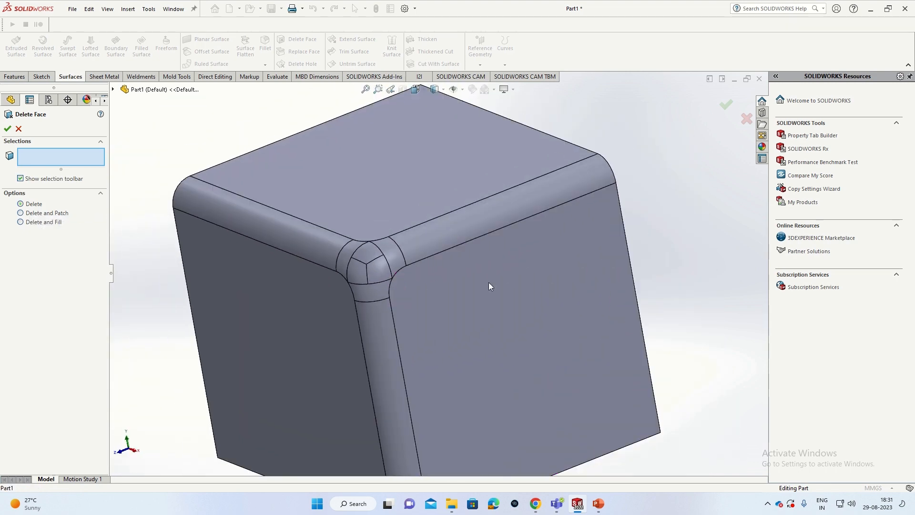
pyautogui.scroll(-3, 370, 259)
pyautogui.moveTo(370, 259); pyautogui.dragTo(419, 260, button='middle')
pyautogui.scroll(3, 422, 278)
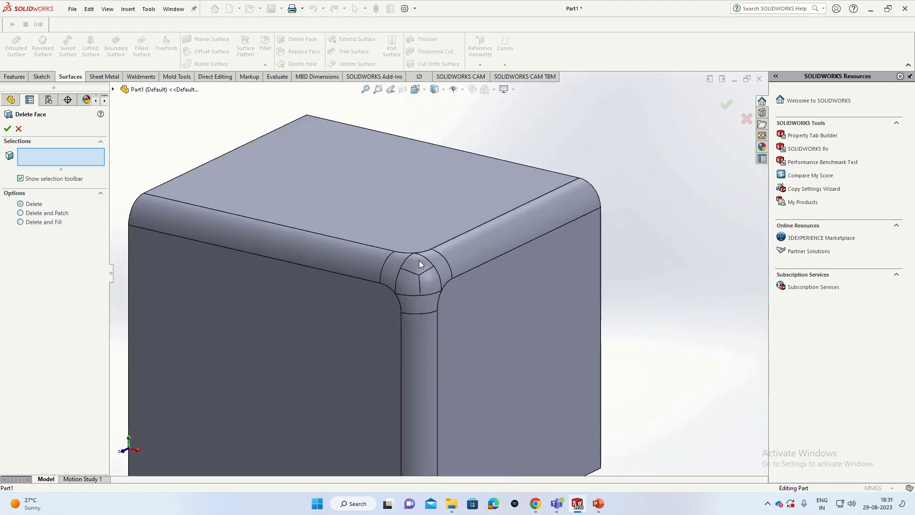
pyautogui.scroll(-2, 419, 260)
pyautogui.scroll(3, 435, 281)
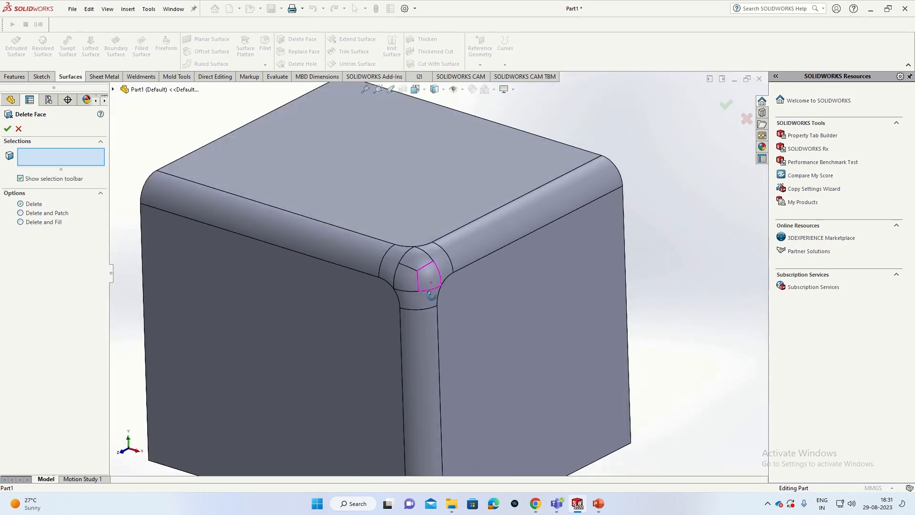
pyautogui.click(416, 256)
pyautogui.moveTo(467, 276); pyautogui.dragTo(446, 274, button='middle')
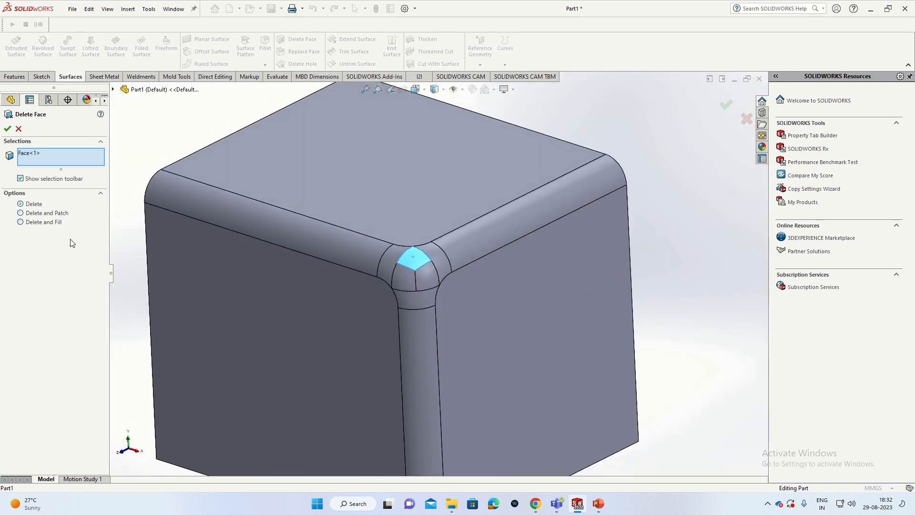
pyautogui.click(7, 128)
pyautogui.scroll(-2, 467, 274)
pyautogui.moveTo(460, 263); pyautogui.dragTo(451, 242, button='middle')
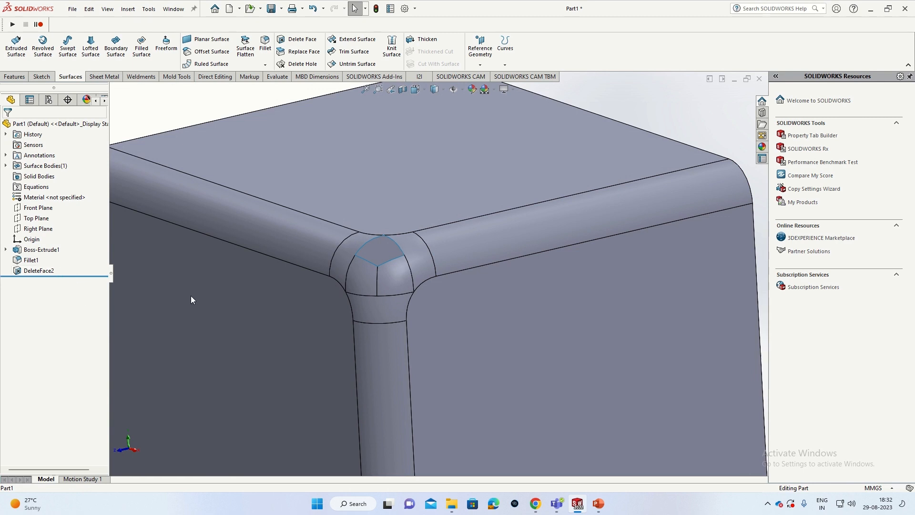
# Step: Edit the delete-face feature, clear its selected face and change its option to Delete and Patch
pyautogui.press('z')
pyautogui.rightClick(48, 273)
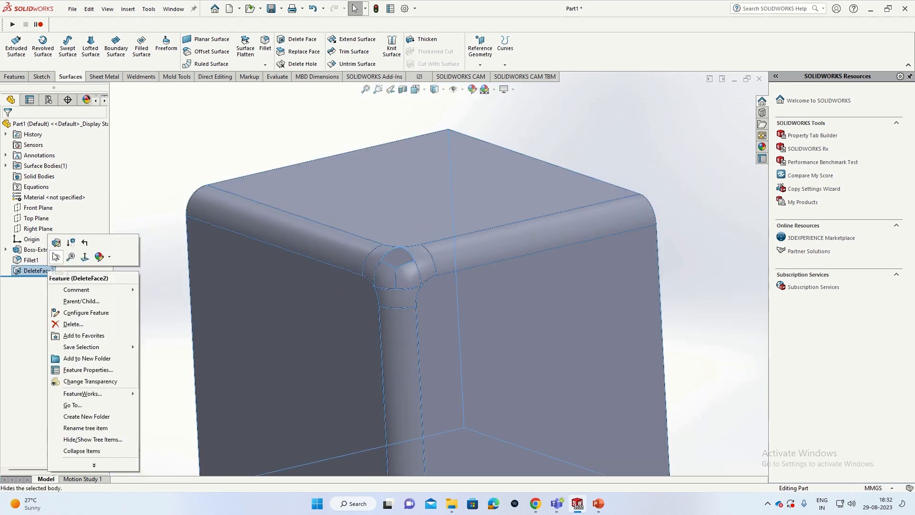
pyautogui.click(53, 253)
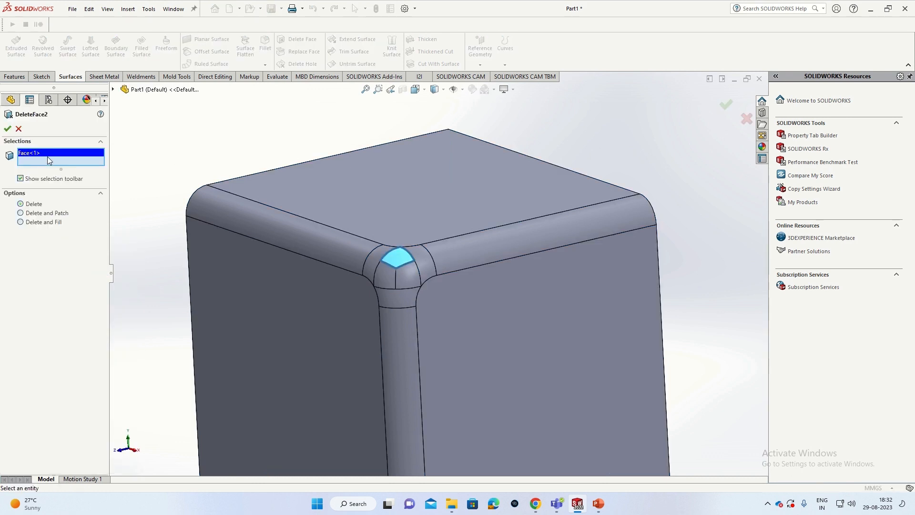
pyautogui.rightClick(48, 156)
pyautogui.click(66, 163)
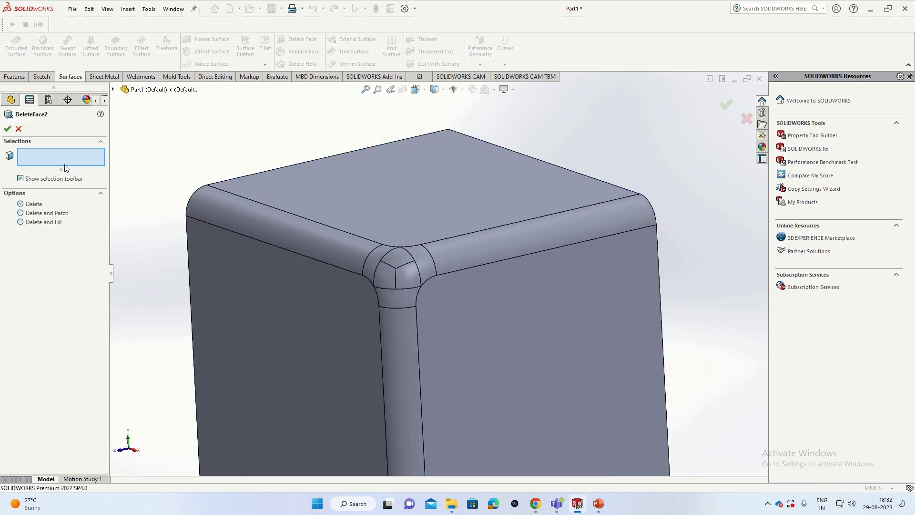
pyautogui.click(20, 212)
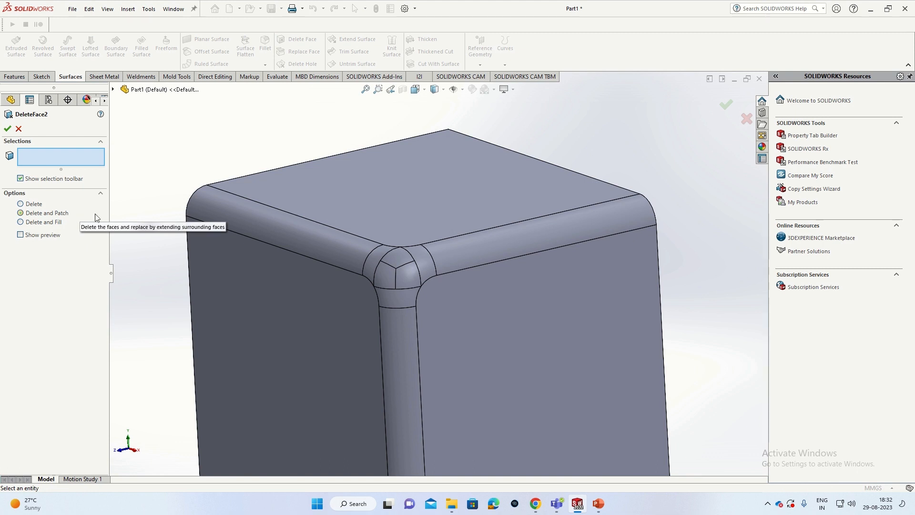
# Step: Apply Delete and Patch to the three edge fillets and all six small faces at their shared corner
pyautogui.scroll(-3, 419, 274)
pyautogui.scroll(1, 419, 274)
pyautogui.click(347, 243)
pyautogui.click(371, 254)
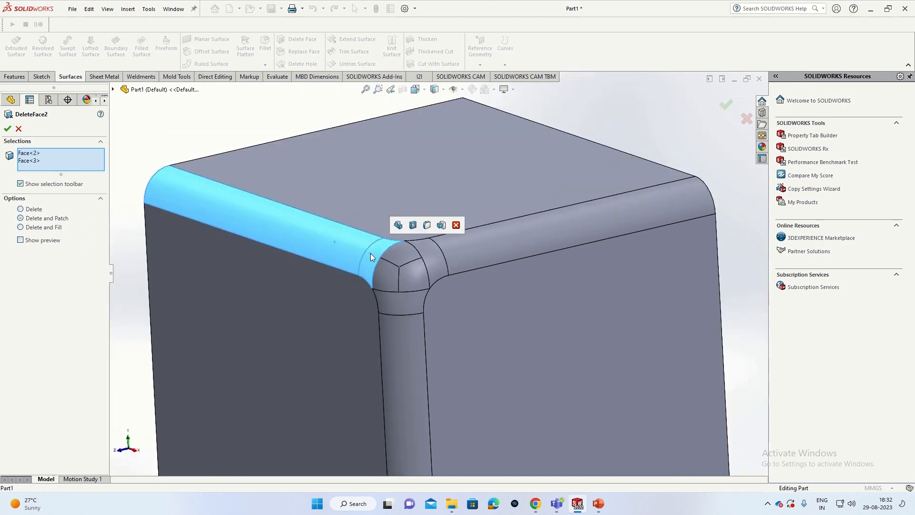
pyautogui.click(398, 252)
pyautogui.click(409, 276)
pyautogui.click(432, 260)
pyautogui.click(384, 271)
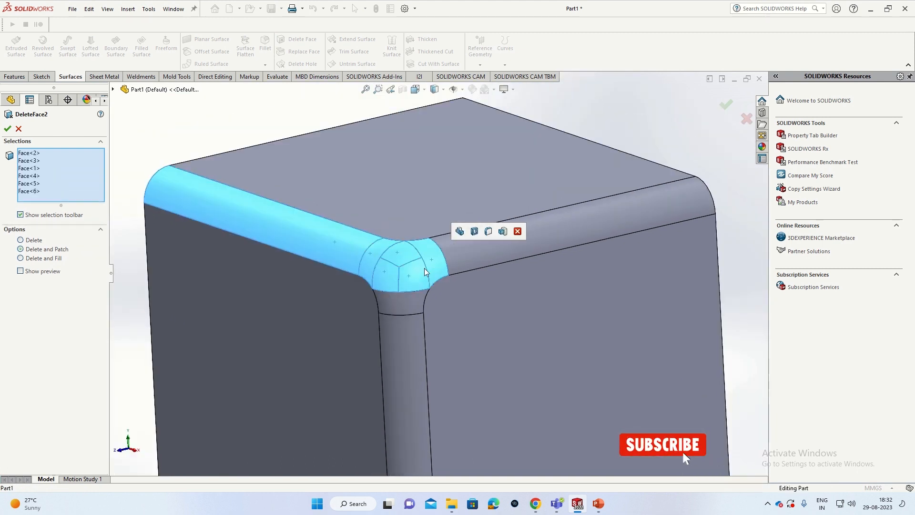
pyautogui.click(401, 301)
pyautogui.scroll(-3, 403, 262)
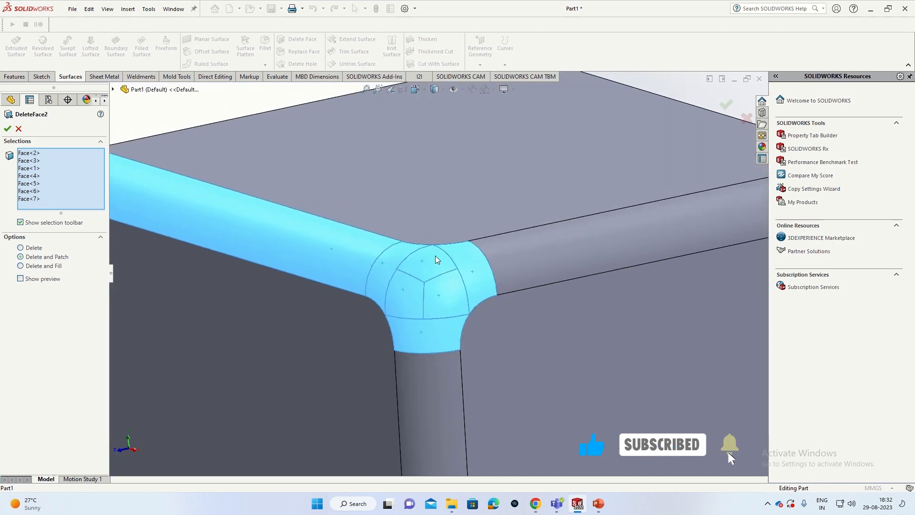
pyautogui.scroll(2, 482, 272)
pyautogui.click(495, 271)
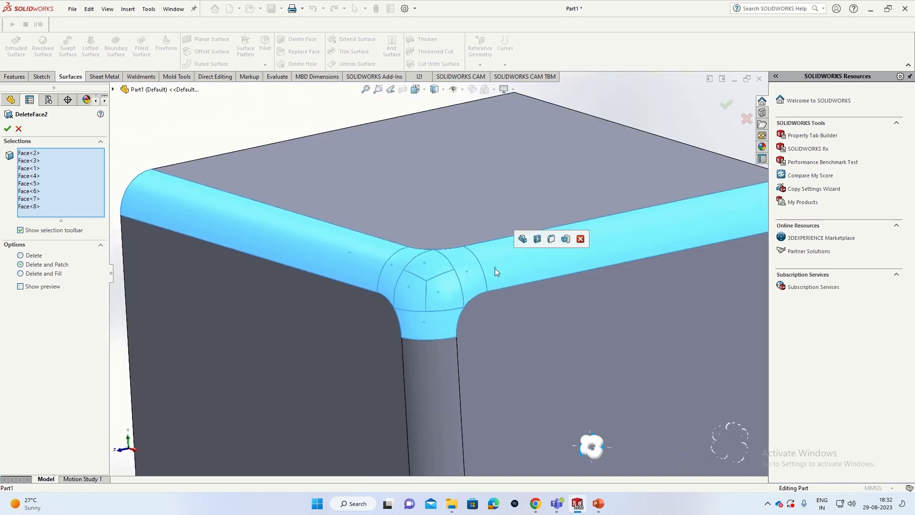
pyautogui.click(426, 358)
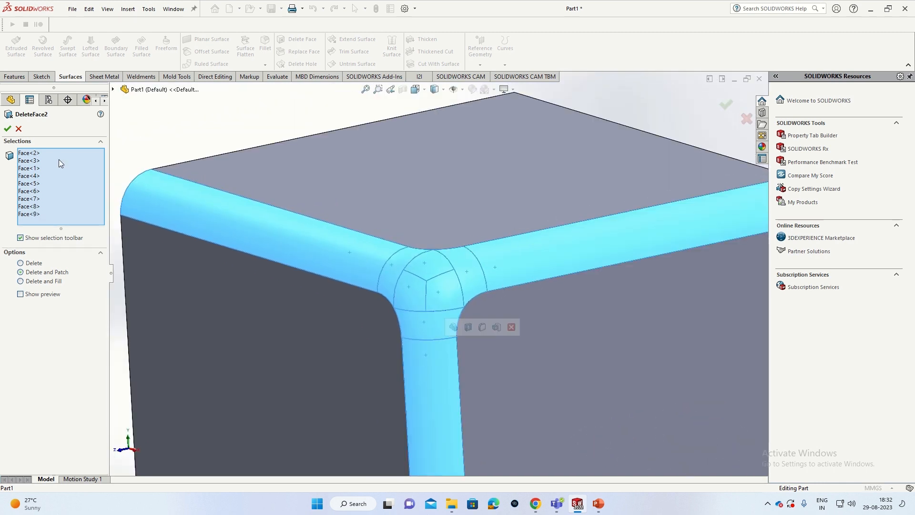
pyautogui.click(8, 128)
pyautogui.scroll(2, 436, 263)
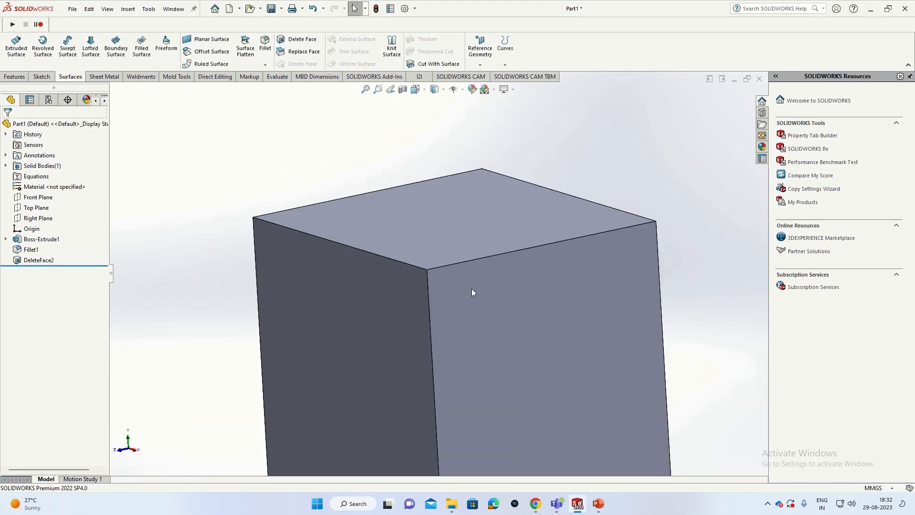
pyautogui.scroll(-3, 534, 260)
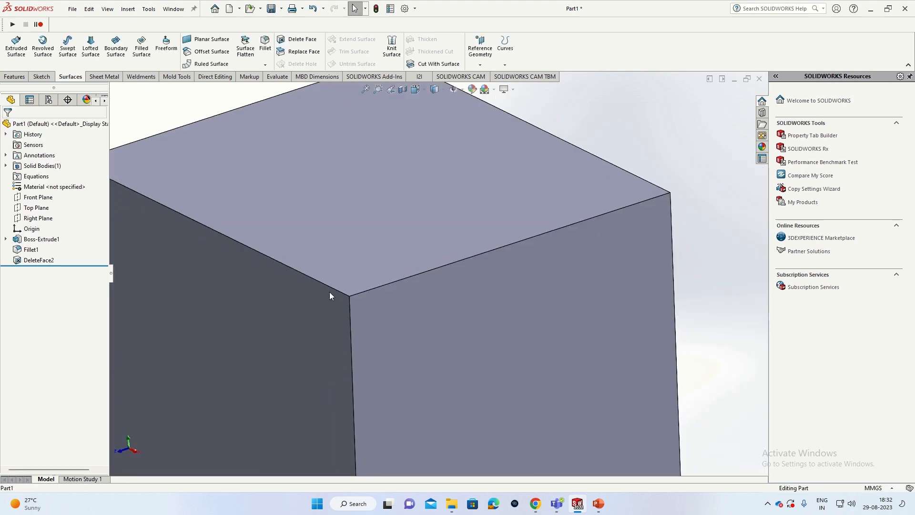
pyautogui.scroll(2, 400, 285)
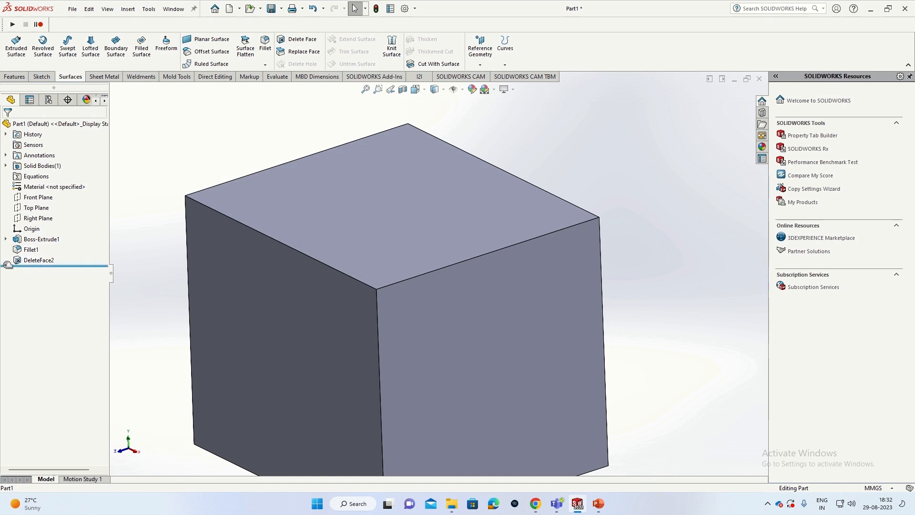
# Step: Reopen the delete-face feature for editing and clear all of its selected faces
pyautogui.rightClick(40, 261)
pyautogui.click(44, 231)
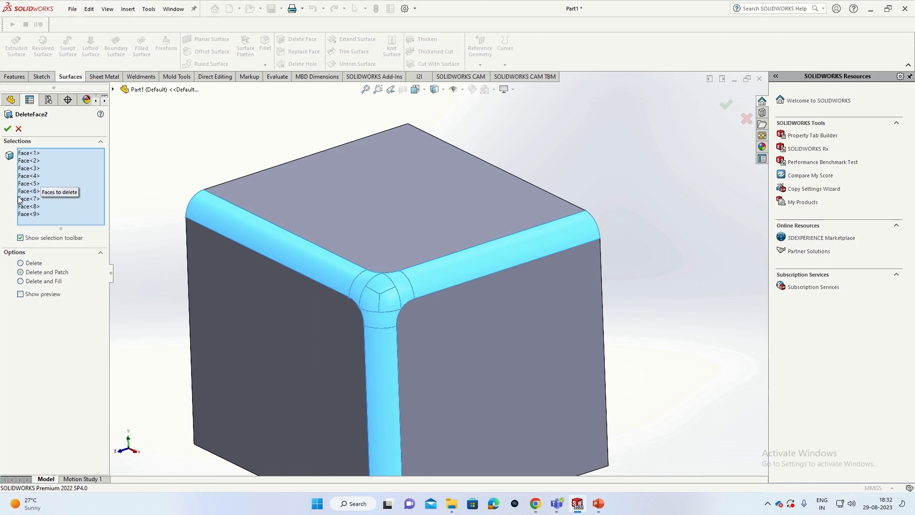
pyautogui.rightClick(28, 153)
pyautogui.click(66, 162)
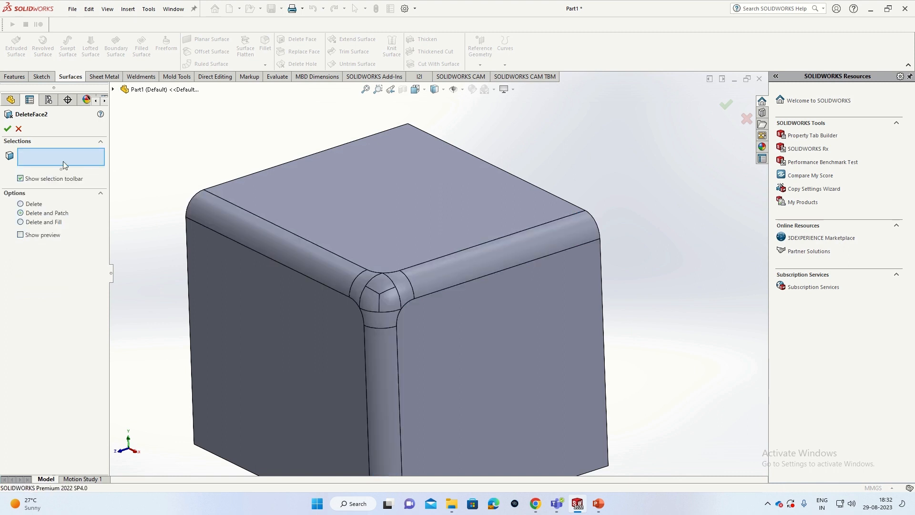
# Step: Apply Delete and Patch to only the six small faces of the rounded corner, leaving out the three edge fillets
pyautogui.click(359, 284)
pyautogui.click(378, 286)
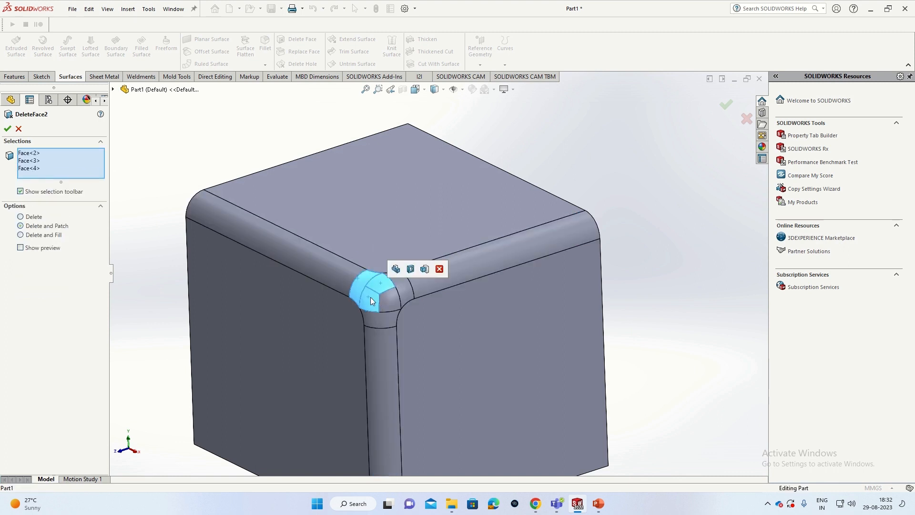
pyautogui.click(385, 298)
pyautogui.click(371, 299)
pyautogui.click(406, 290)
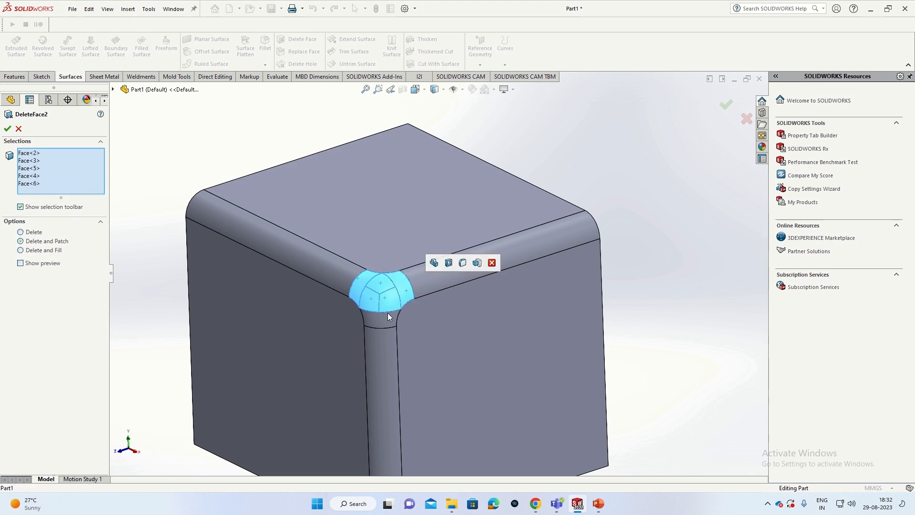
pyautogui.click(388, 312)
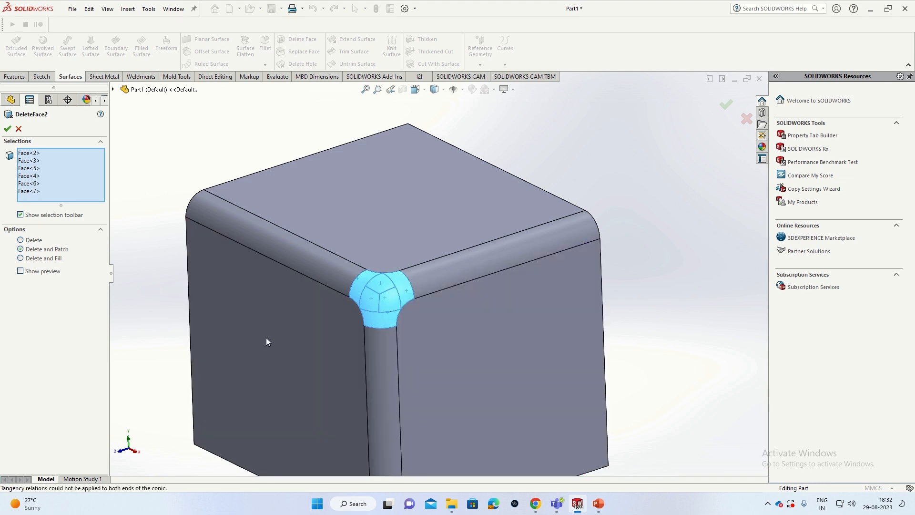
pyautogui.click(8, 129)
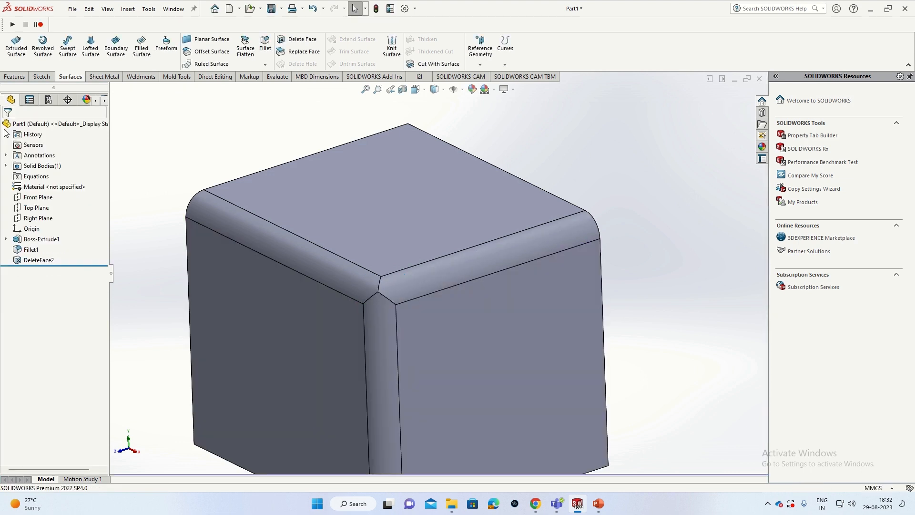
pyautogui.scroll(-2, 387, 294)
pyautogui.moveTo(387, 294); pyautogui.dragTo(464, 281, button='middle')
pyautogui.scroll(1, 383, 294)
pyautogui.scroll(1, 396, 290)
pyautogui.scroll(-1, 486, 268)
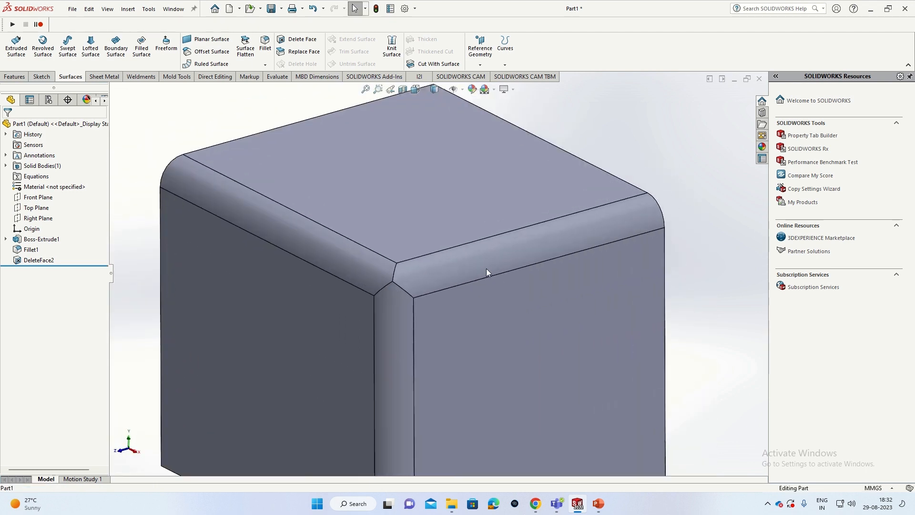
# Step: Edit the delete-face feature to also remove and patch the fillet between the top face and the left side face
pyautogui.rightClick(44, 259)
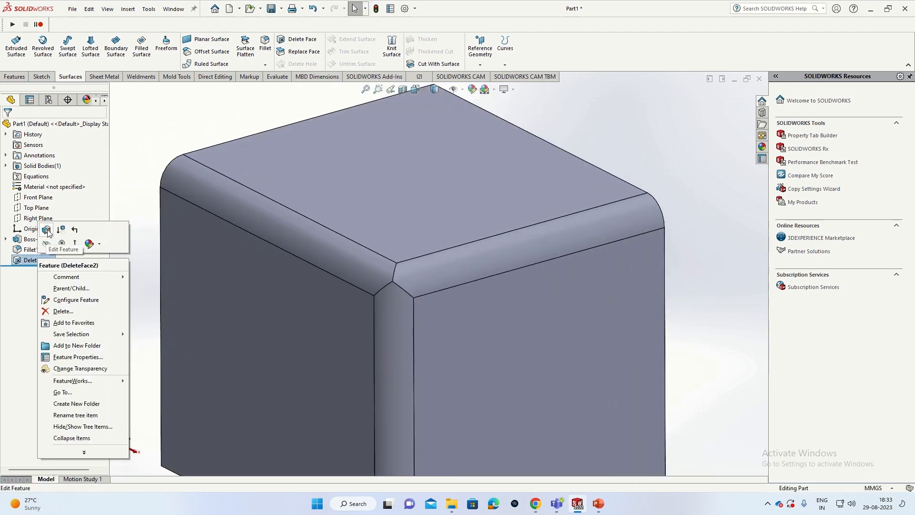
pyautogui.click(49, 233)
pyautogui.scroll(-1, 443, 276)
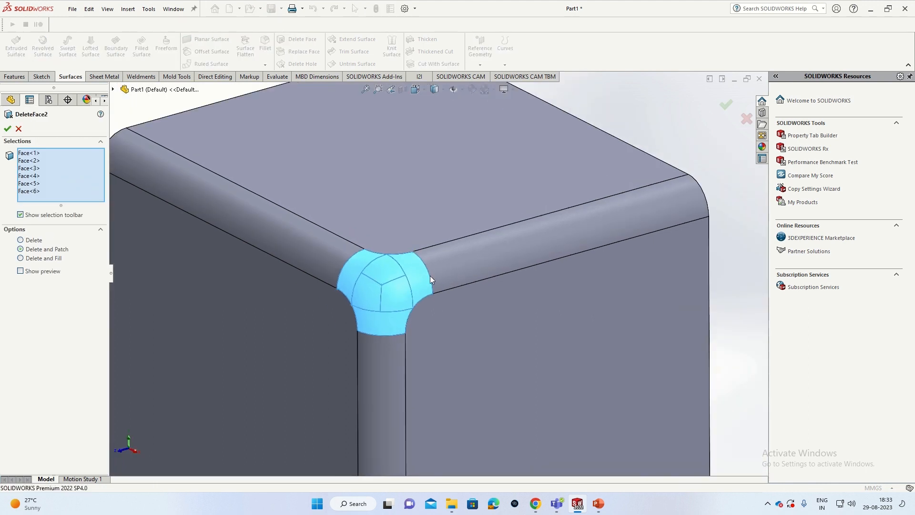
pyautogui.click(266, 231)
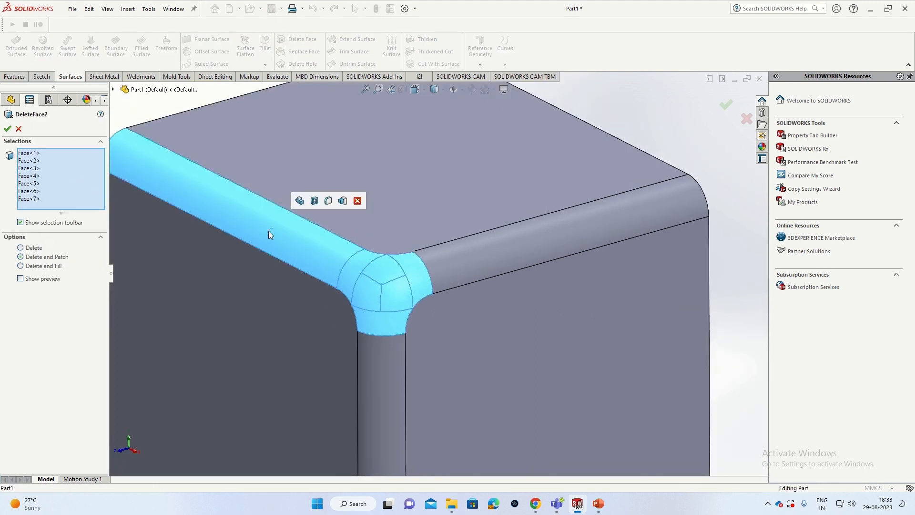
pyautogui.click(7, 129)
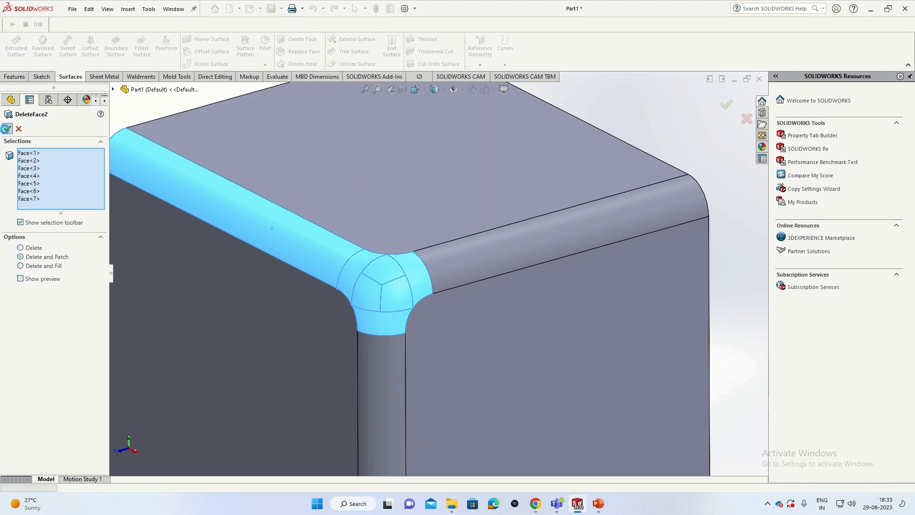
pyautogui.scroll(2, 334, 243)
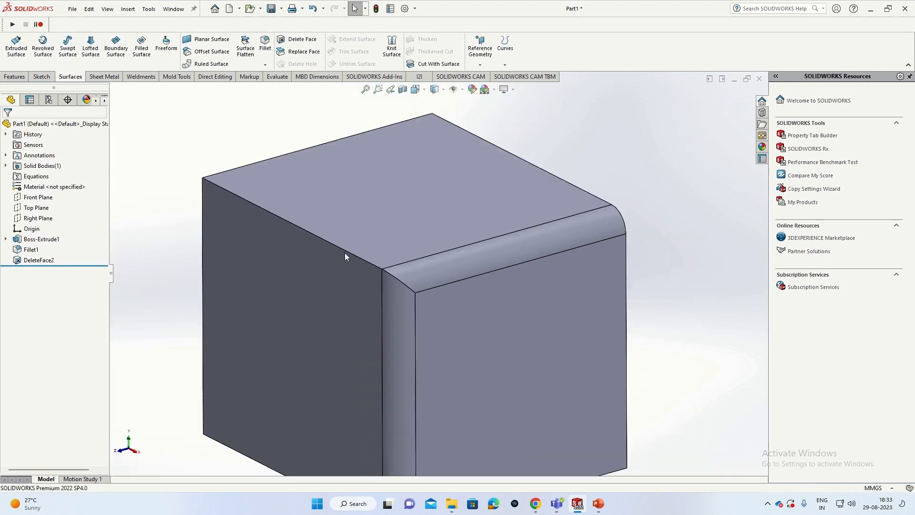
pyautogui.scroll(-1, 371, 261)
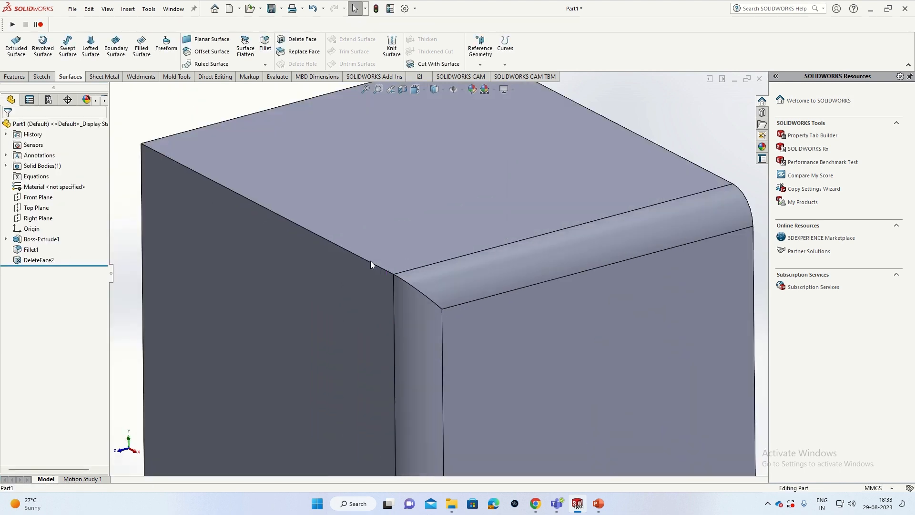
pyautogui.scroll(-2, 371, 261)
pyautogui.scroll(2, 454, 291)
pyautogui.scroll(-4, 476, 290)
pyautogui.scroll(4, 438, 276)
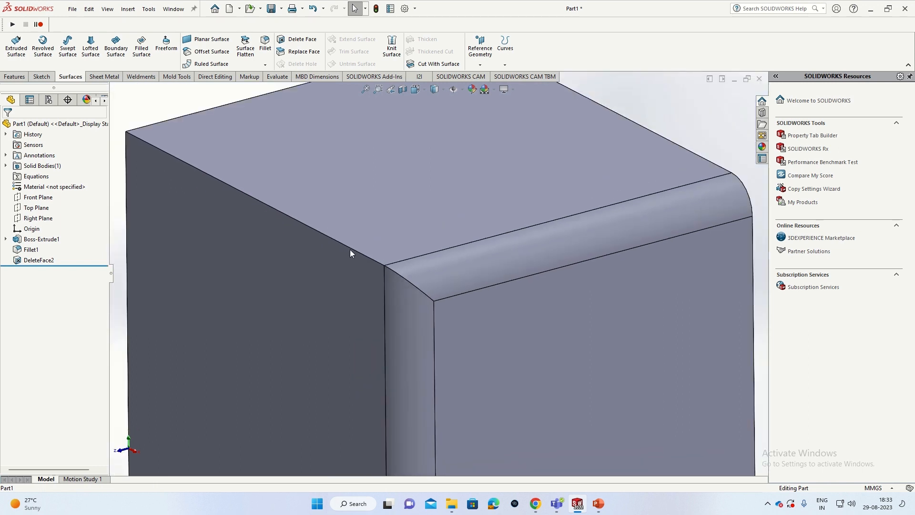
# Step: Edit the delete-face feature, clear all of its selected faces and switch the option to Delete and Fill
pyautogui.rightClick(43, 262)
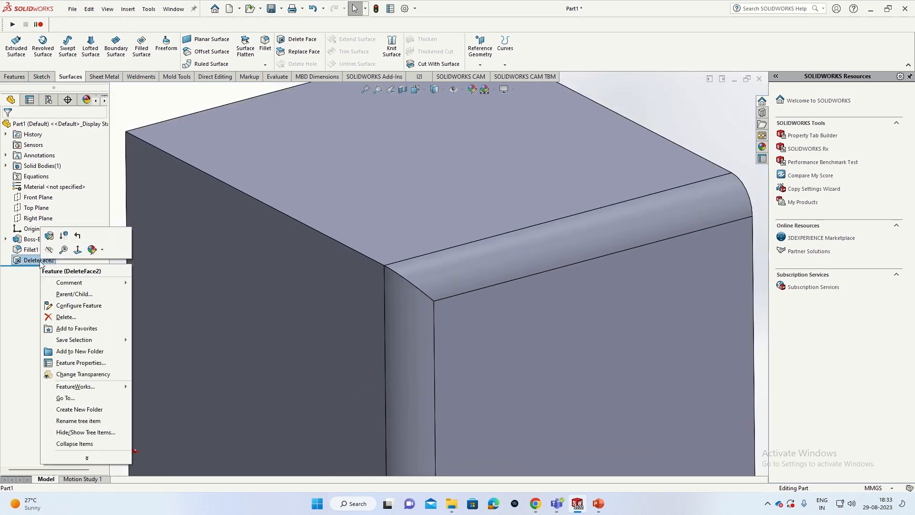
pyautogui.click(49, 236)
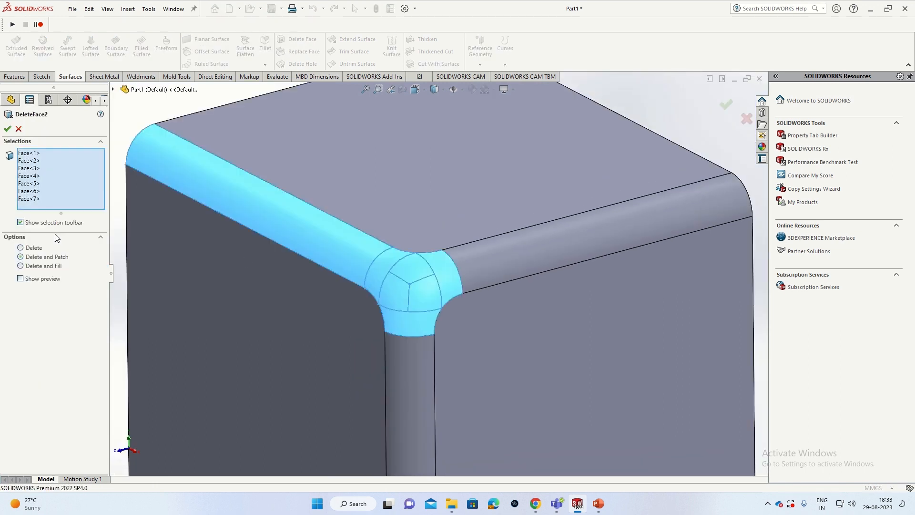
pyautogui.rightClick(63, 204)
pyautogui.click(81, 207)
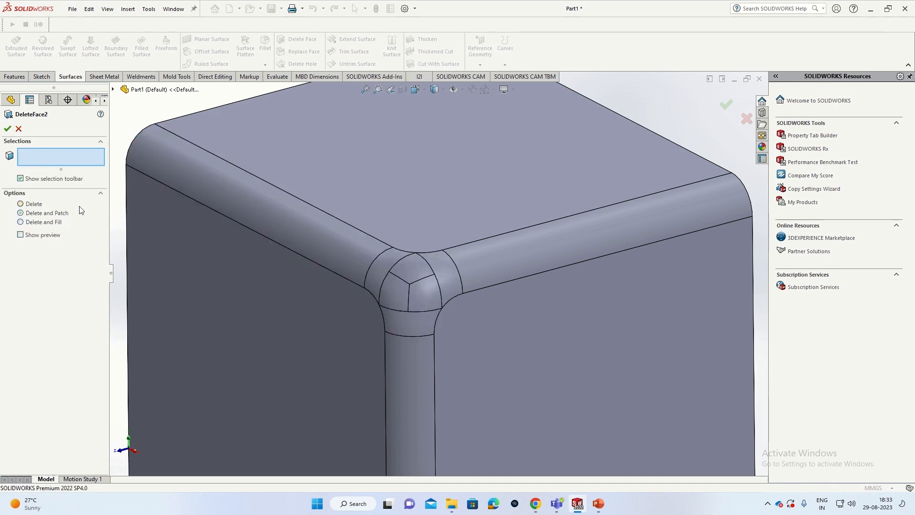
pyautogui.click(21, 222)
# Step: Select the six small faces of the rounded corner for the fill operation
pyautogui.scroll(-3, 491, 284)
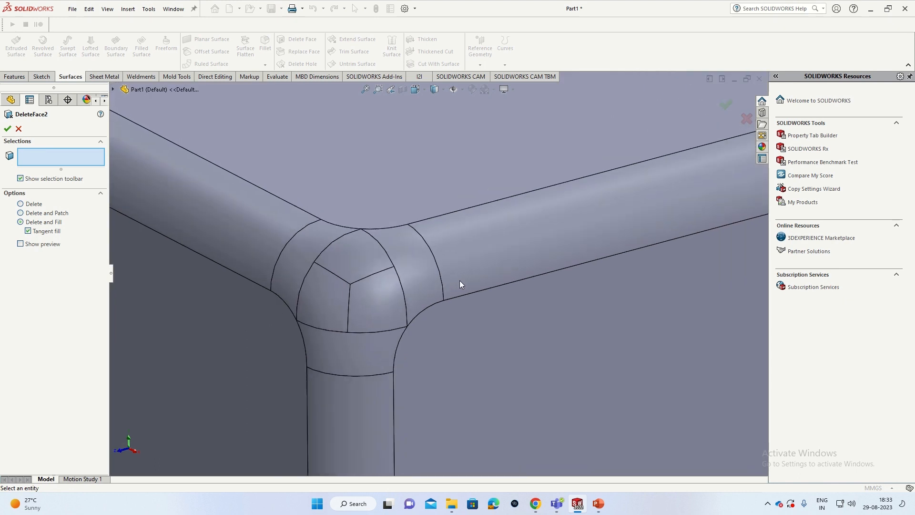
pyautogui.scroll(2, 453, 278)
pyautogui.click(343, 253)
pyautogui.click(373, 265)
pyautogui.click(361, 279)
pyautogui.click(389, 290)
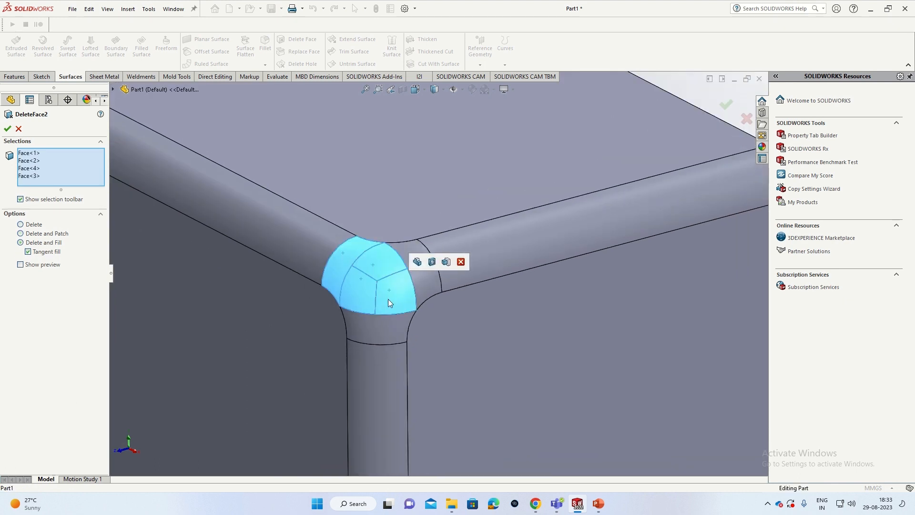
pyautogui.click(384, 321)
pyautogui.click(414, 263)
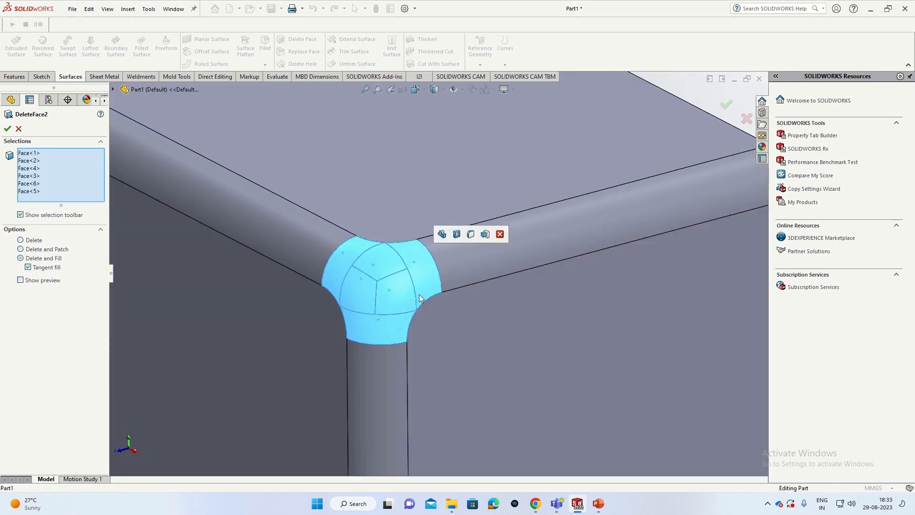
# Step: Add the three edge fillets to the selection and apply Delete and Fill with Tangent fill on
pyautogui.click(319, 253)
pyautogui.click(378, 371)
pyautogui.click(457, 263)
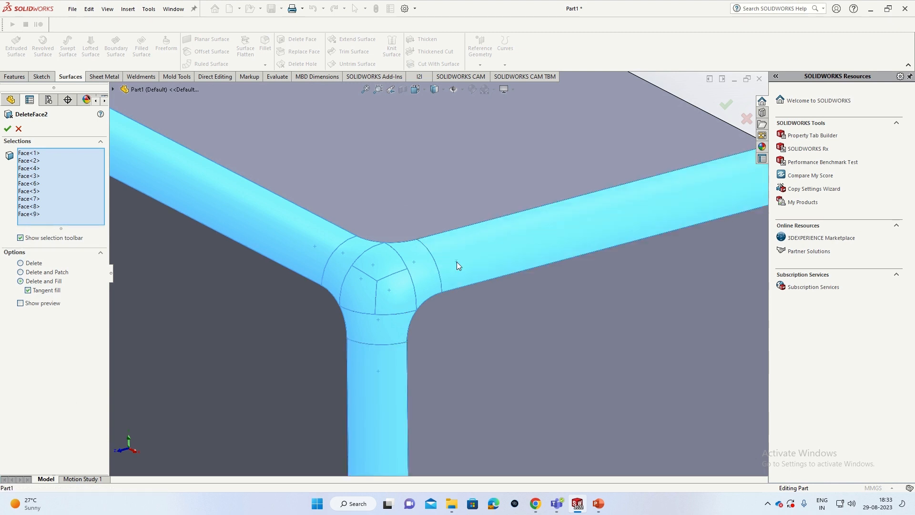
pyautogui.scroll(5, 415, 301)
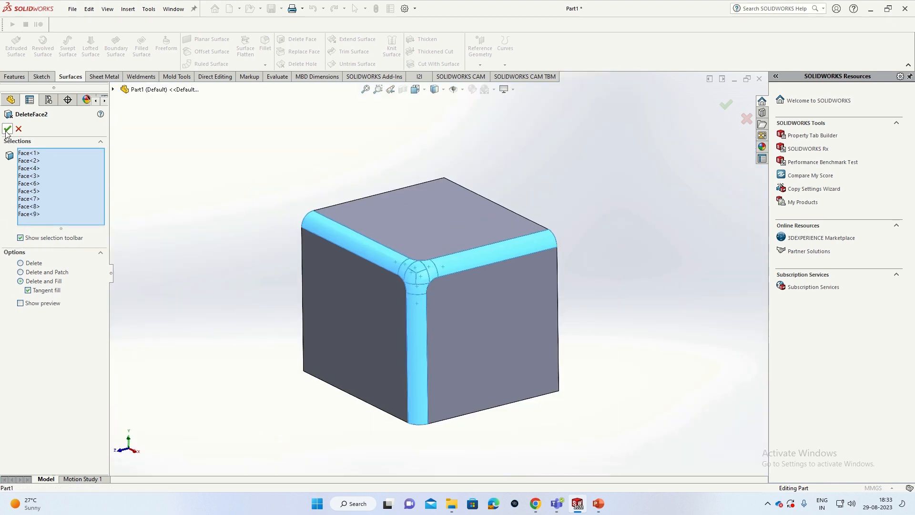
pyautogui.scroll(-3, 421, 270)
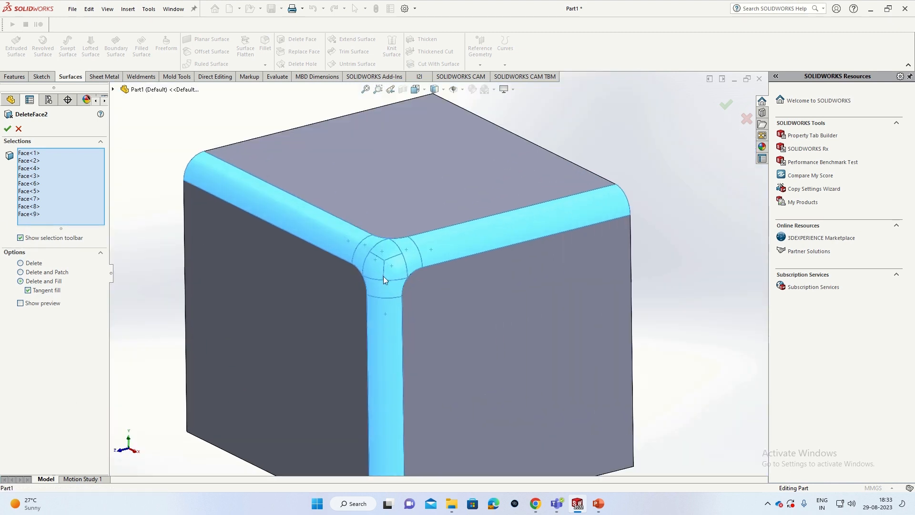
pyautogui.click(8, 128)
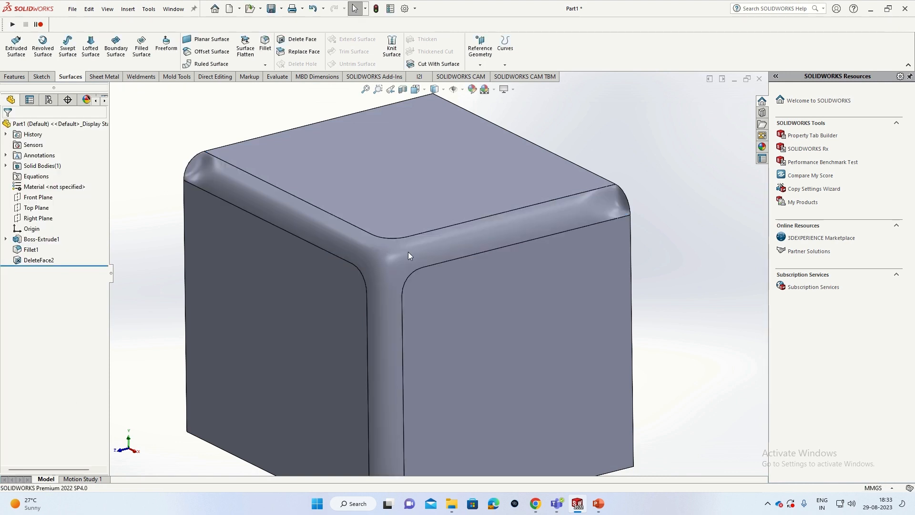
# Step: Examine the filled face at the shared corner and its outer ends, and review the delete-face feature's options
pyautogui.click(379, 264)
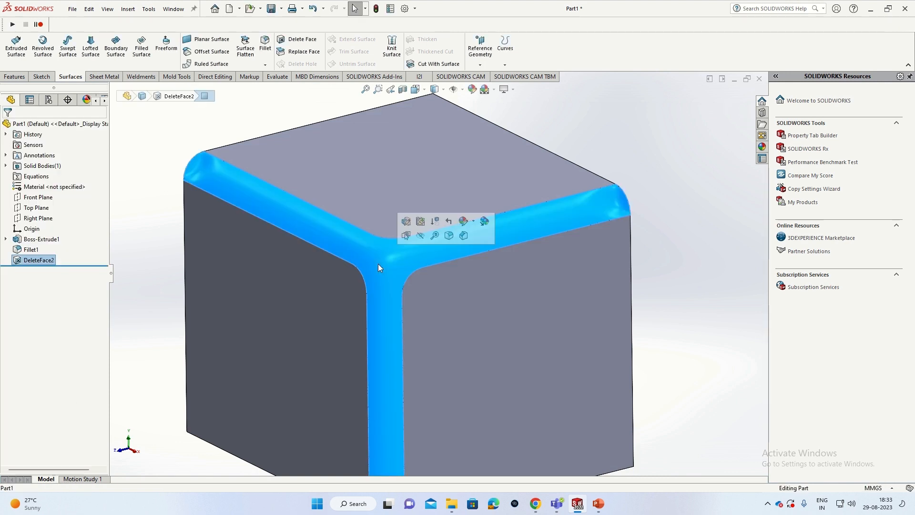
pyautogui.moveTo(387, 273)
pyautogui.mouseDown(button='middle')
pyautogui.moveTo(408, 269)
pyautogui.moveTo(399, 269)
pyautogui.mouseUp(button='middle')
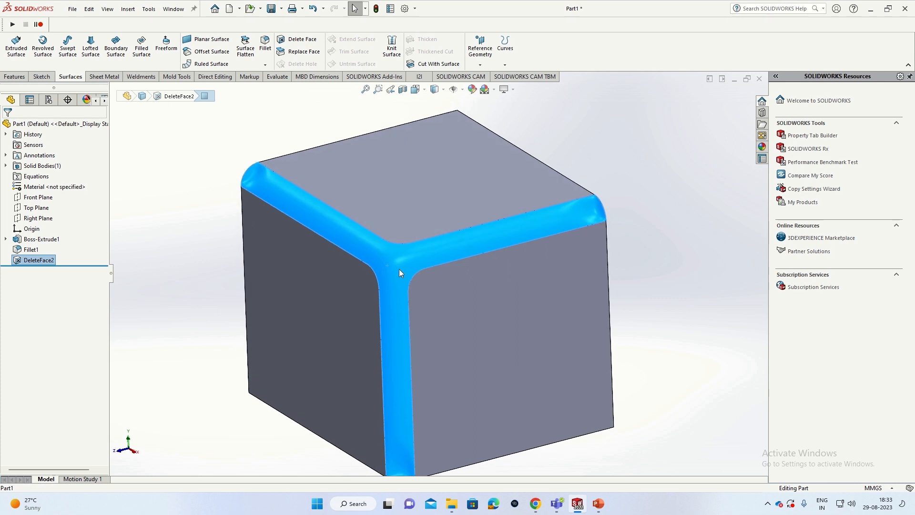
pyautogui.click(400, 269)
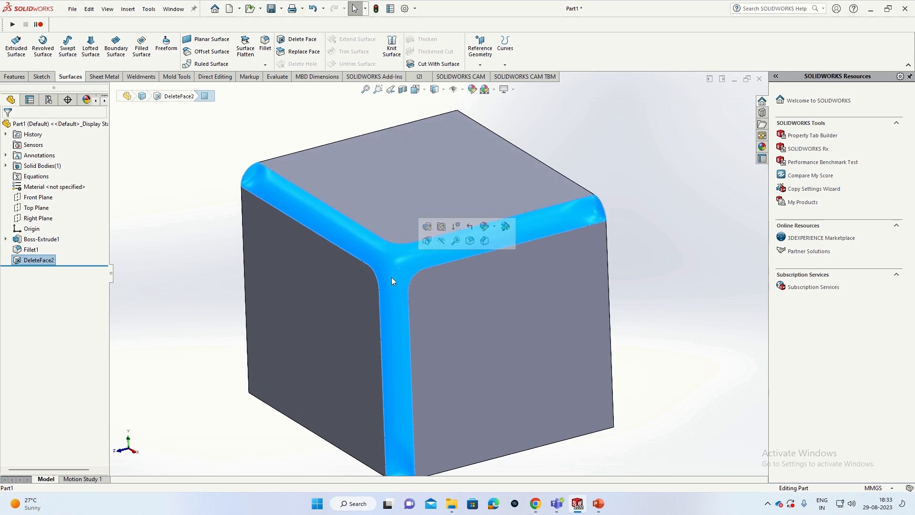
pyautogui.rightClick(37, 264)
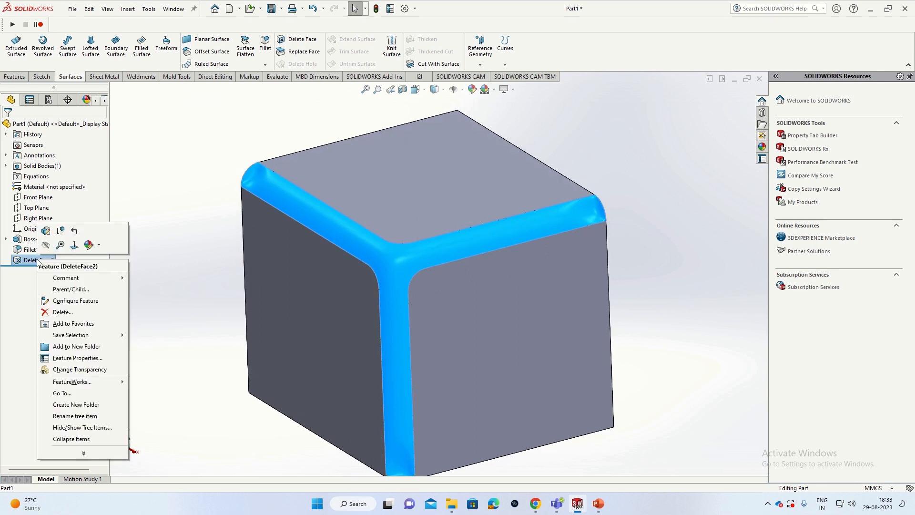
pyautogui.click(45, 235)
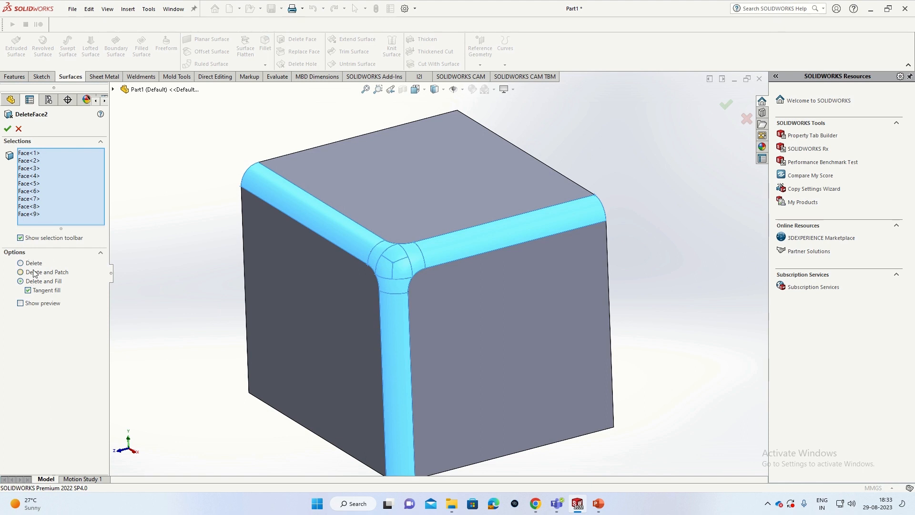
pyautogui.click(7, 129)
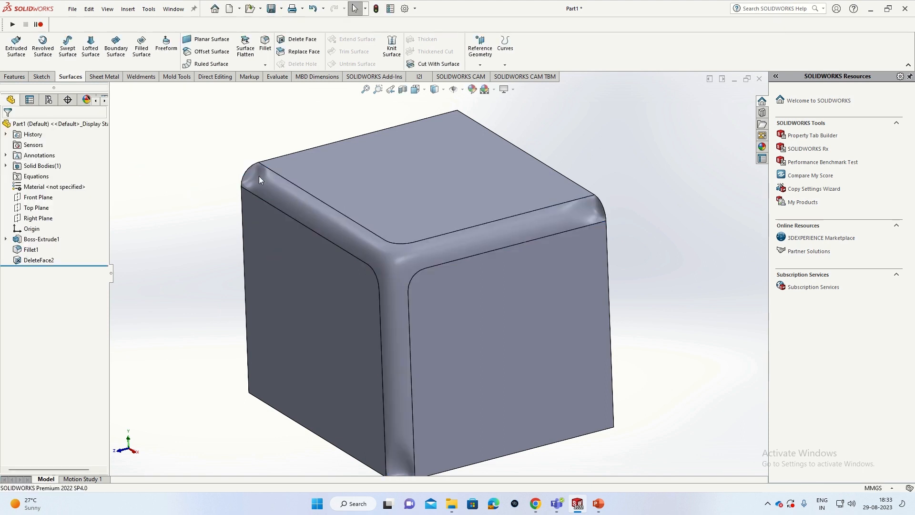
pyautogui.scroll(-5, 260, 176)
pyautogui.click(343, 230)
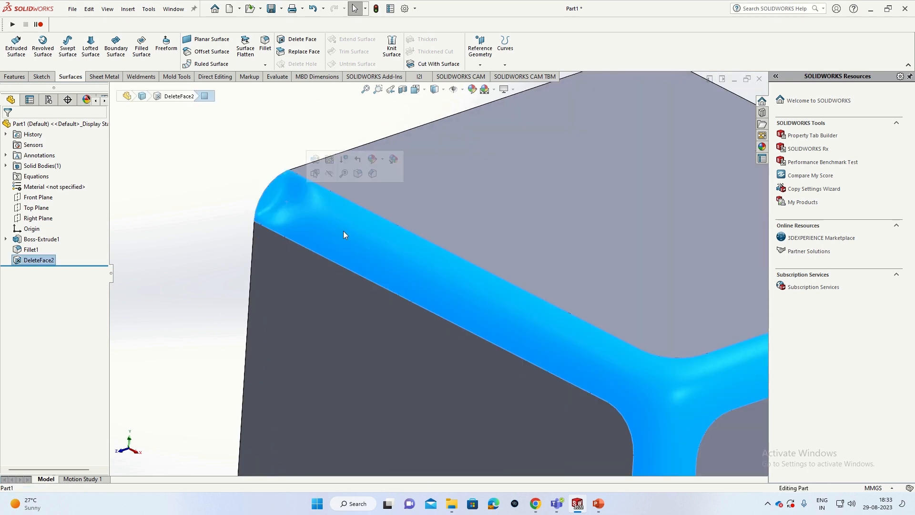
pyautogui.scroll(5, 370, 244)
pyautogui.scroll(-2, 557, 300)
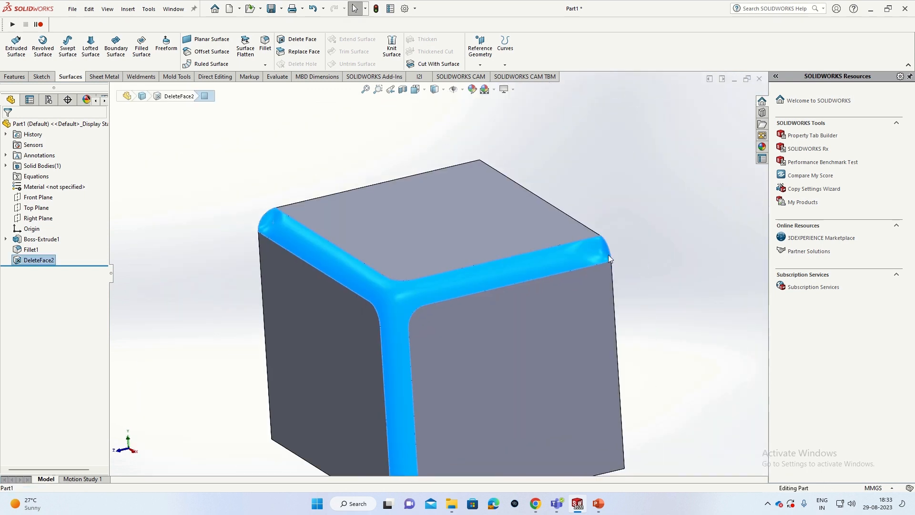
# Step: Edit the delete-face feature to turn off Tangent fill, and check the ends of the rebuilt face
pyautogui.rightClick(55, 257)
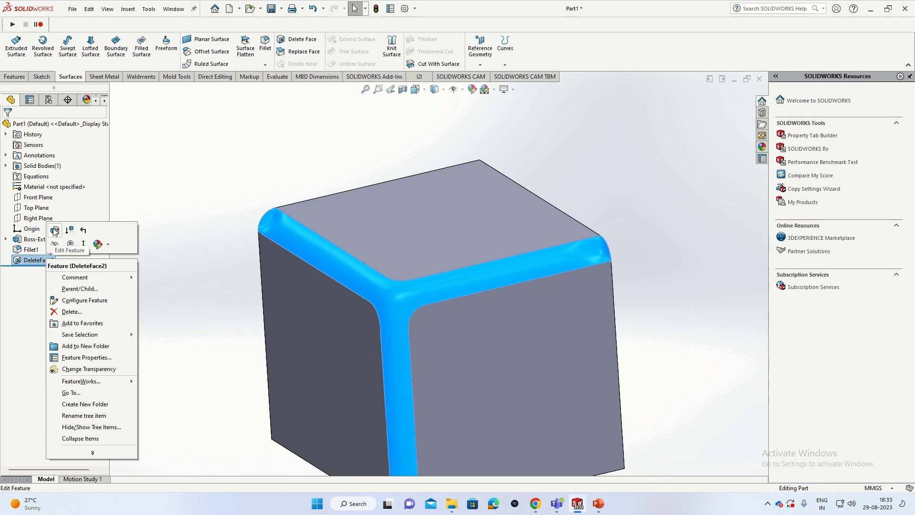
pyautogui.click(55, 230)
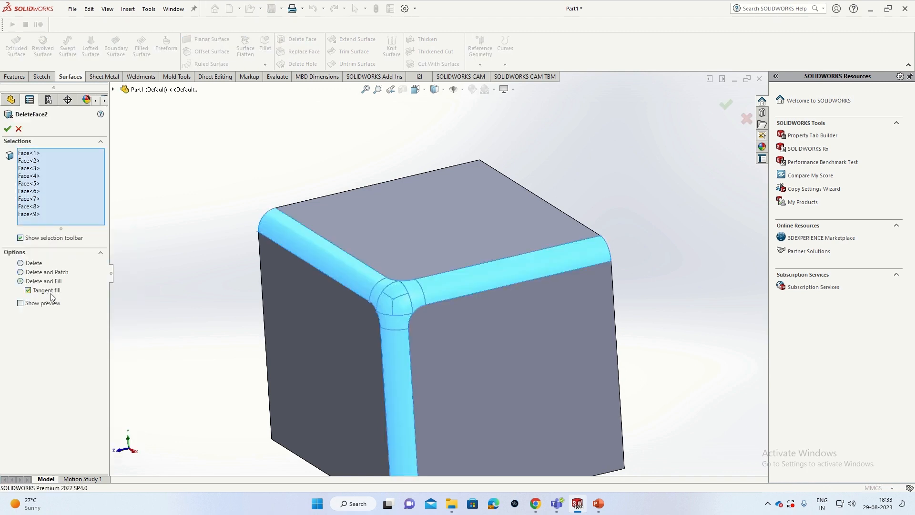
pyautogui.click(29, 292)
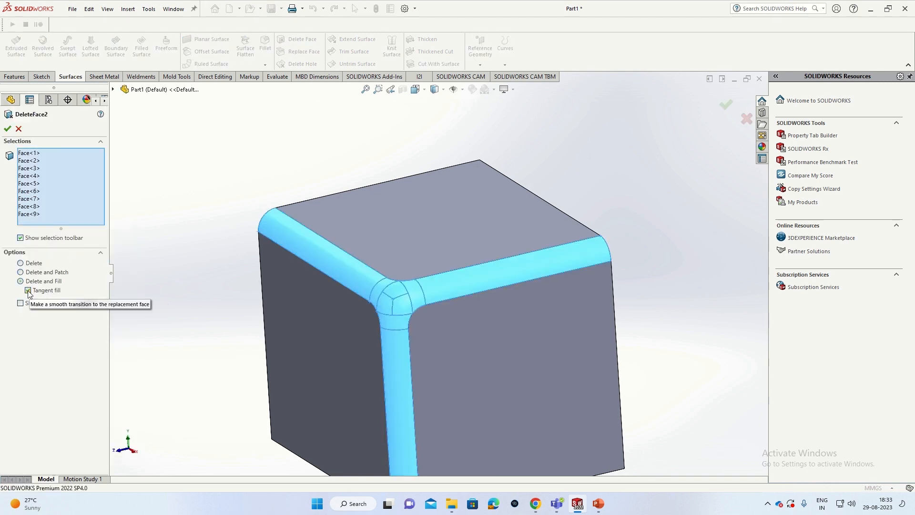
pyautogui.click(8, 128)
pyautogui.scroll(-5, 286, 222)
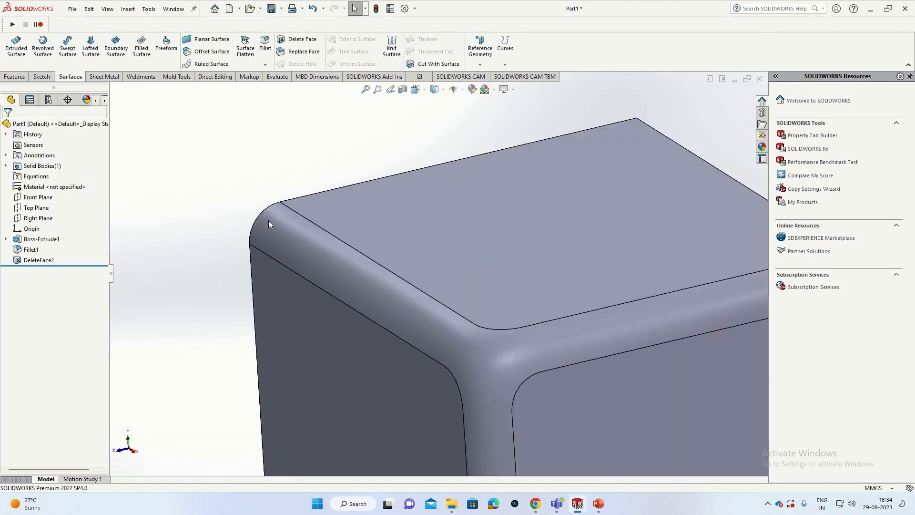
pyautogui.scroll(5, 391, 299)
pyautogui.moveTo(390, 298); pyautogui.dragTo(523, 314, button='middle')
# Step: Delete the delete-face feature from the part to bring back the original filleted block
pyautogui.rightClick(29, 260)
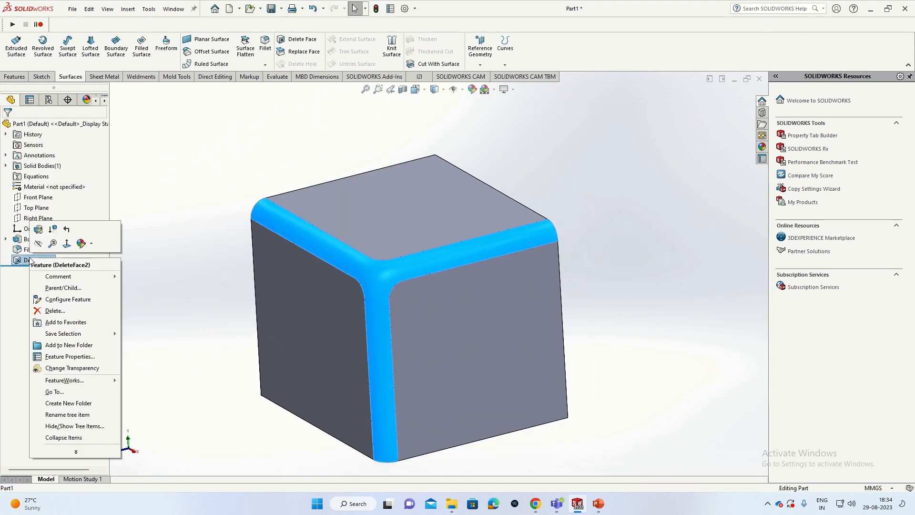
pyautogui.click(58, 307)
pyautogui.click(517, 206)
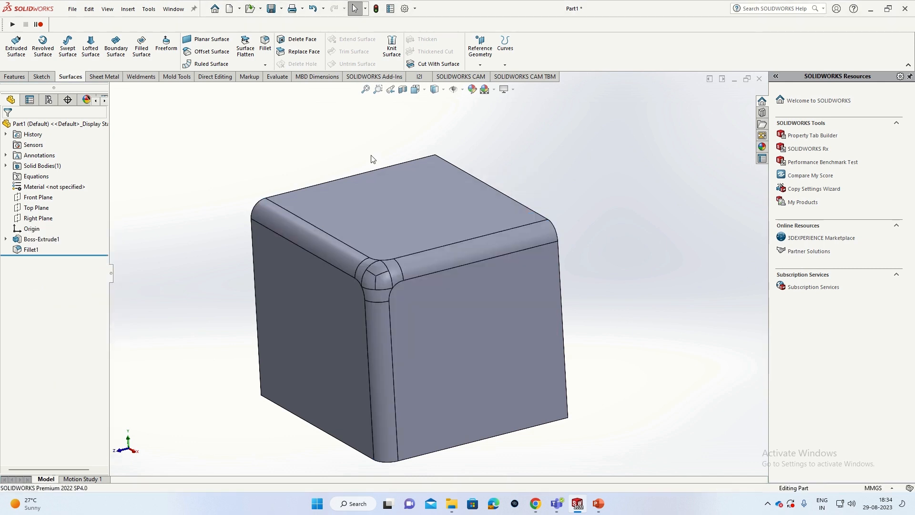
pyautogui.scroll(2, 453, 256)
pyautogui.scroll(-3, 488, 250)
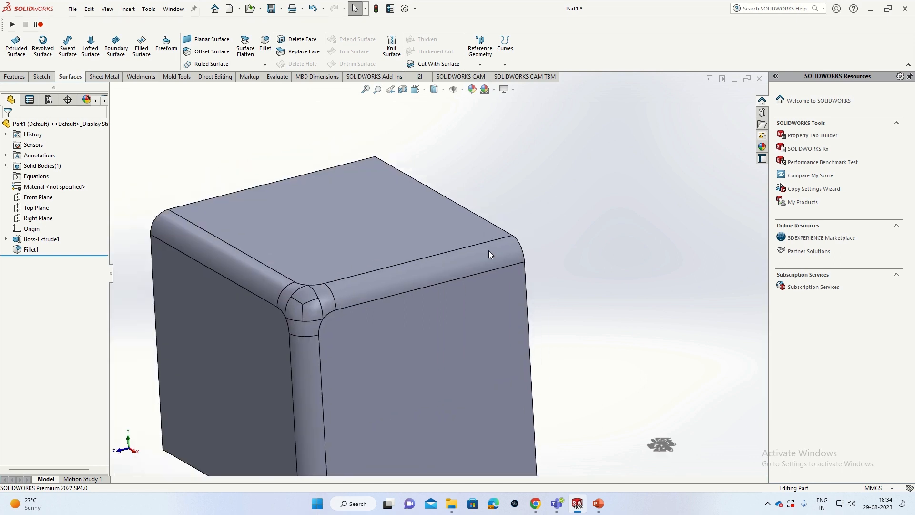
pyautogui.scroll(2, 488, 251)
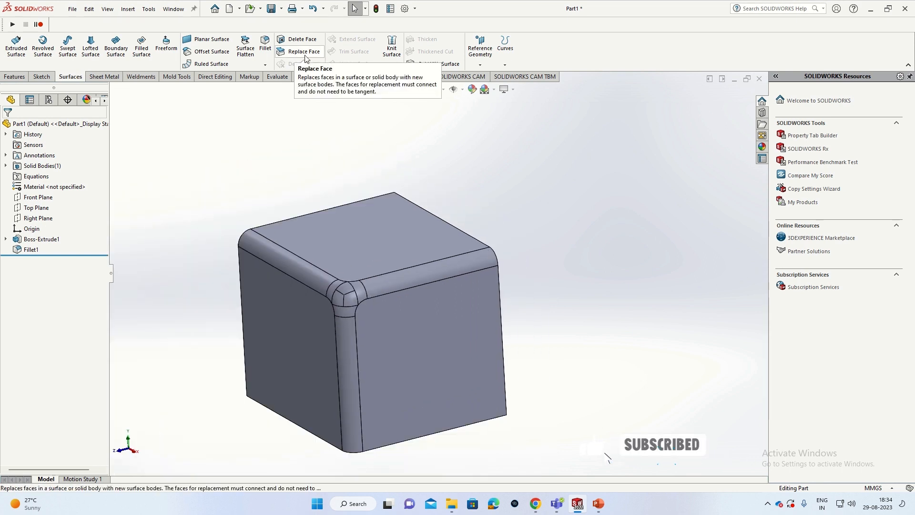
pyautogui.moveTo(329, 238); pyautogui.dragTo(393, 229, button='middle')
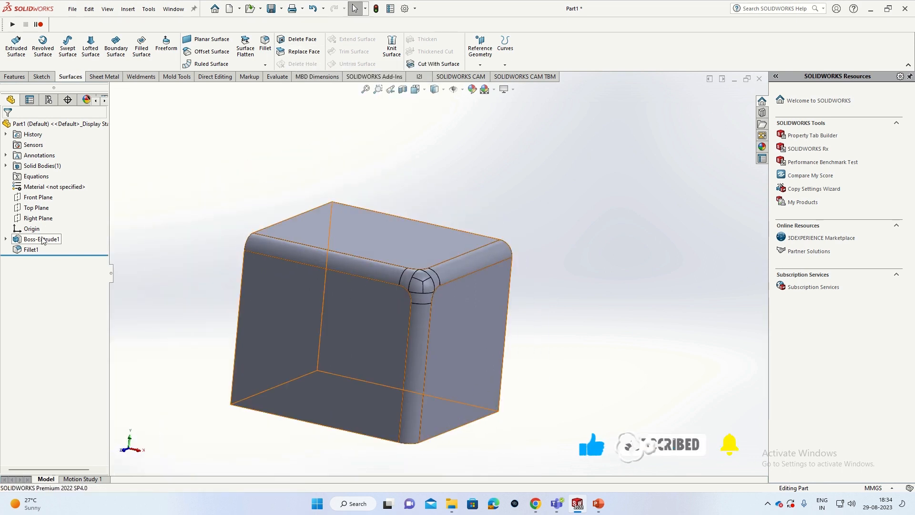
pyautogui.moveTo(467, 1)
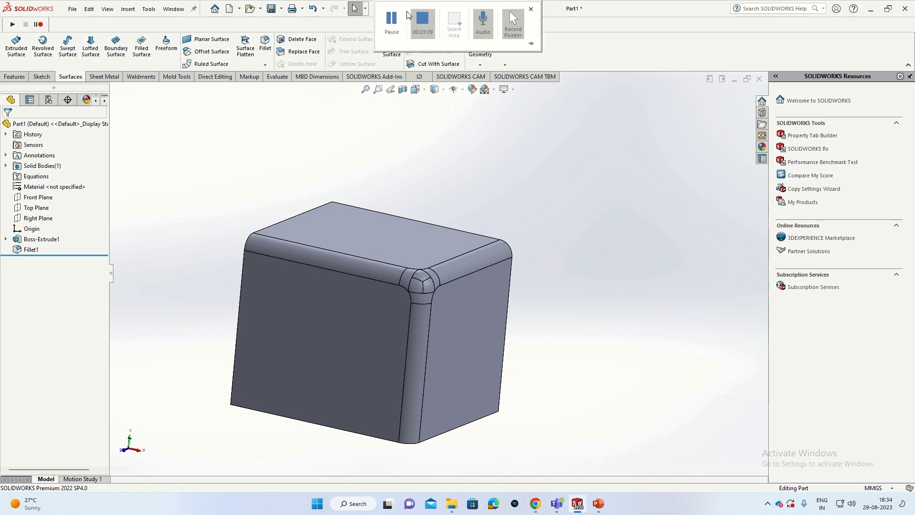
pyautogui.click(392, 22)
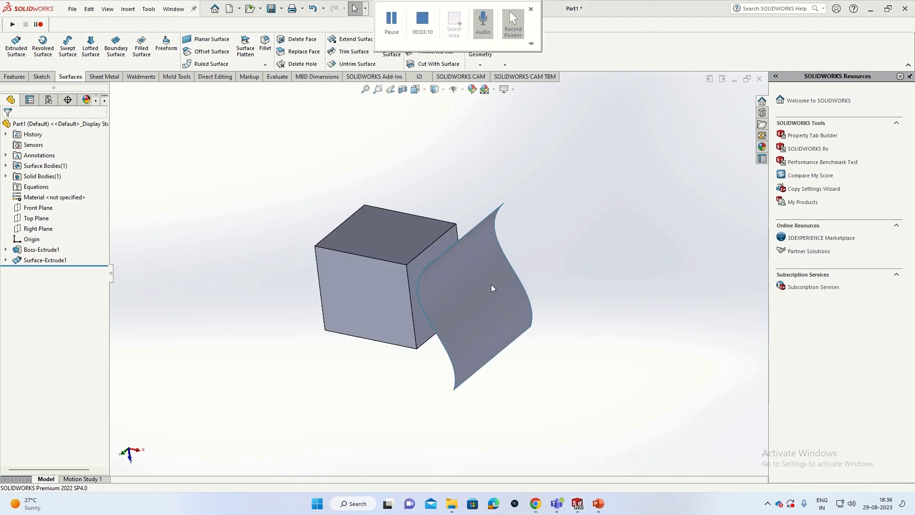
# Step: Examine the plain block and the curved extruded surface beside it from several angles
pyautogui.moveTo(497, 263); pyautogui.dragTo(470, 280, button='middle')
pyautogui.click(470, 279)
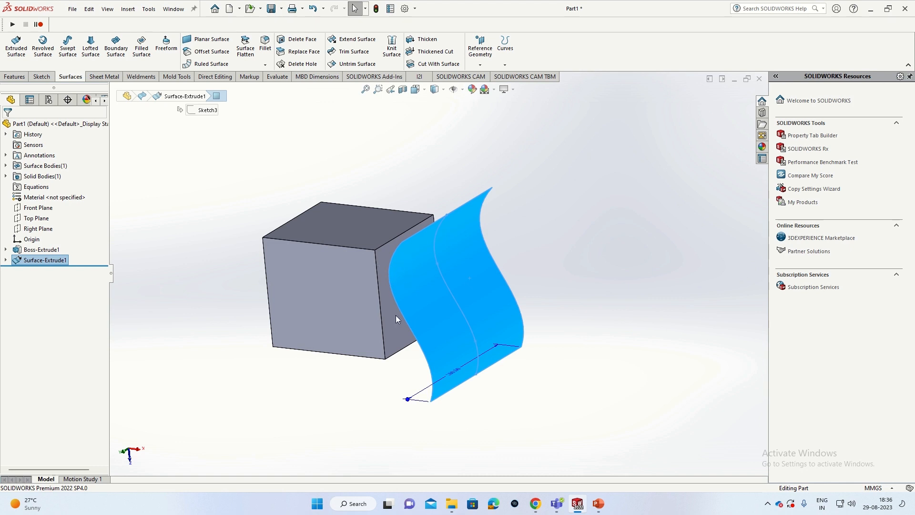
pyautogui.moveTo(425, 374); pyautogui.dragTo(454, 369, button='middle')
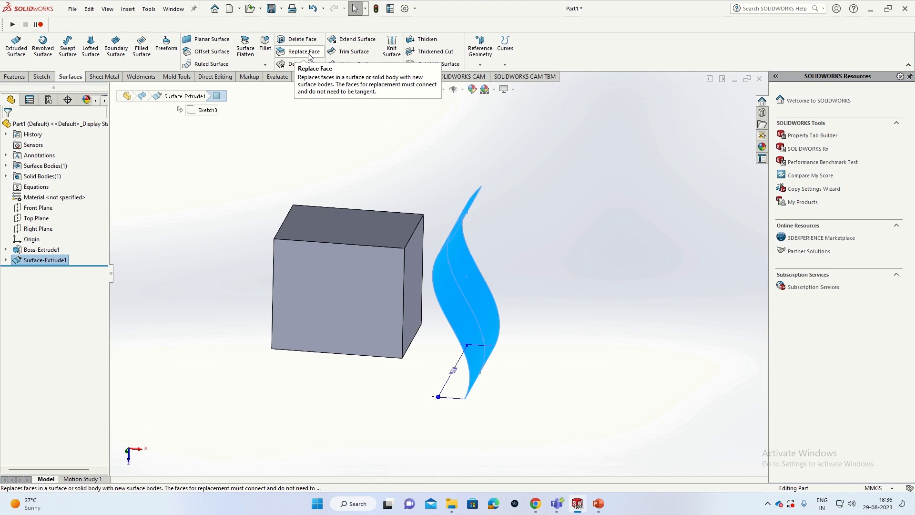
pyautogui.moveTo(450, 198); pyautogui.dragTo(446, 205, button='middle')
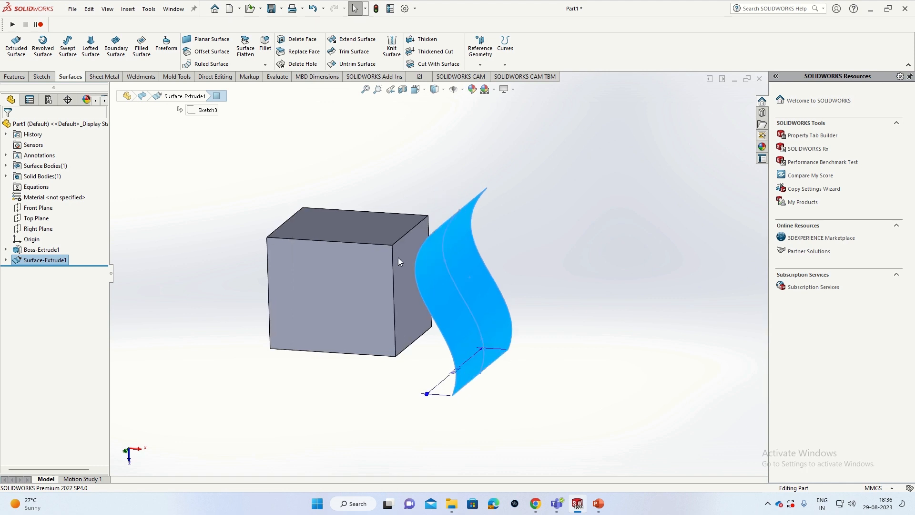
pyautogui.moveTo(446, 272); pyautogui.dragTo(439, 261, button='middle')
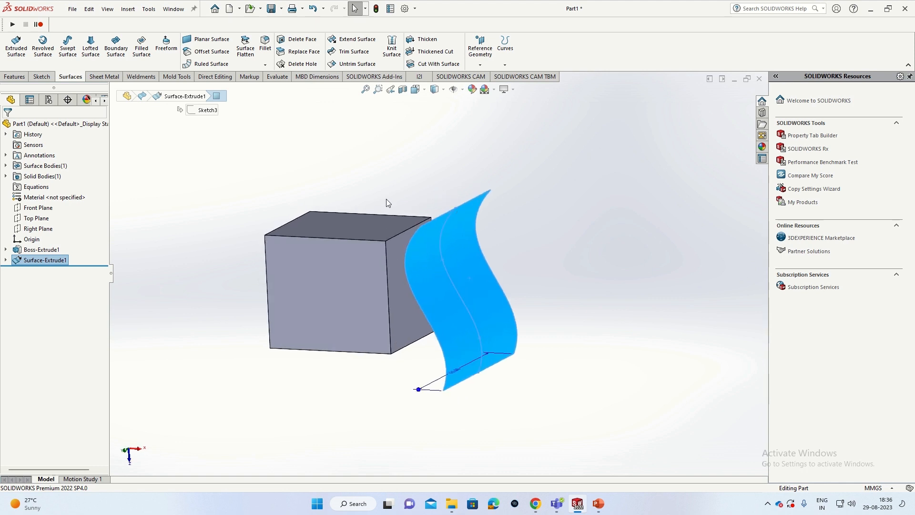
pyautogui.click(387, 201)
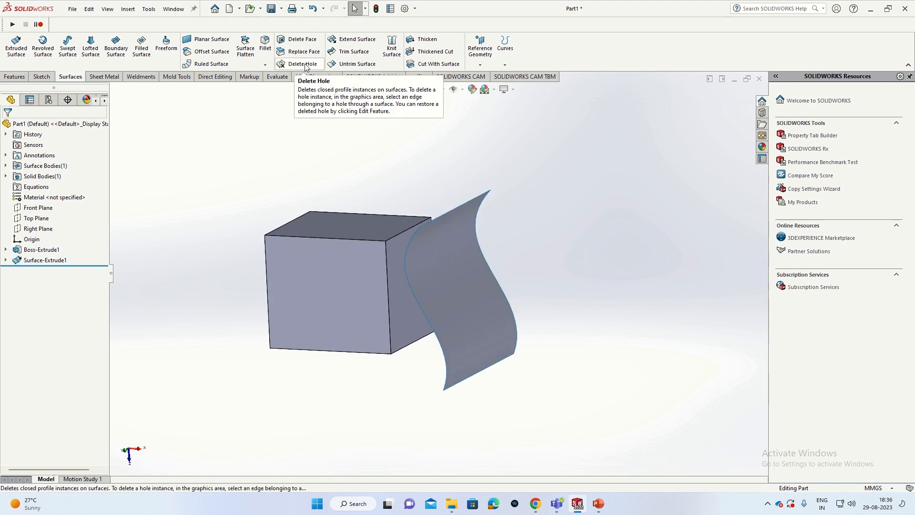
pyautogui.moveTo(359, 184); pyautogui.dragTo(363, 192, button='middle')
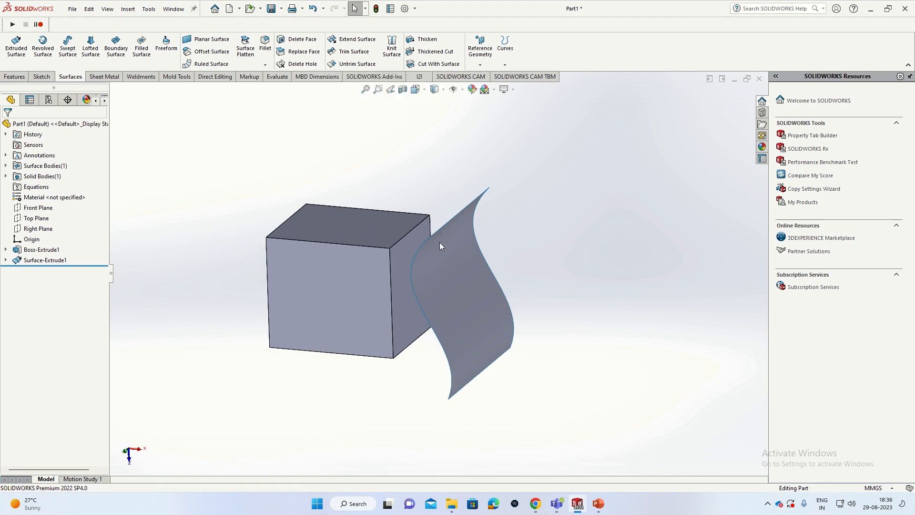
# Step: Use Replace Face to replace the block's side face nearest the curved extruded surface with that surface
pyautogui.moveTo(440, 246); pyautogui.dragTo(532, 252, button='middle')
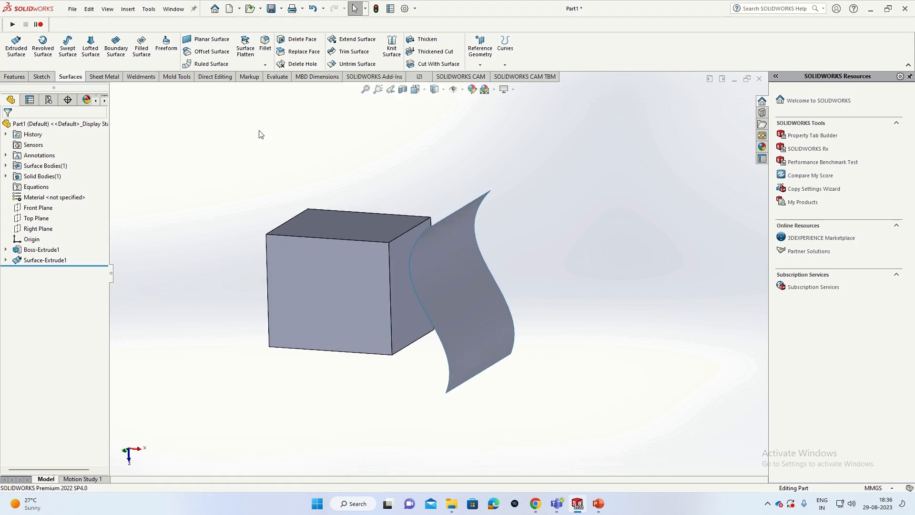
pyautogui.click(299, 52)
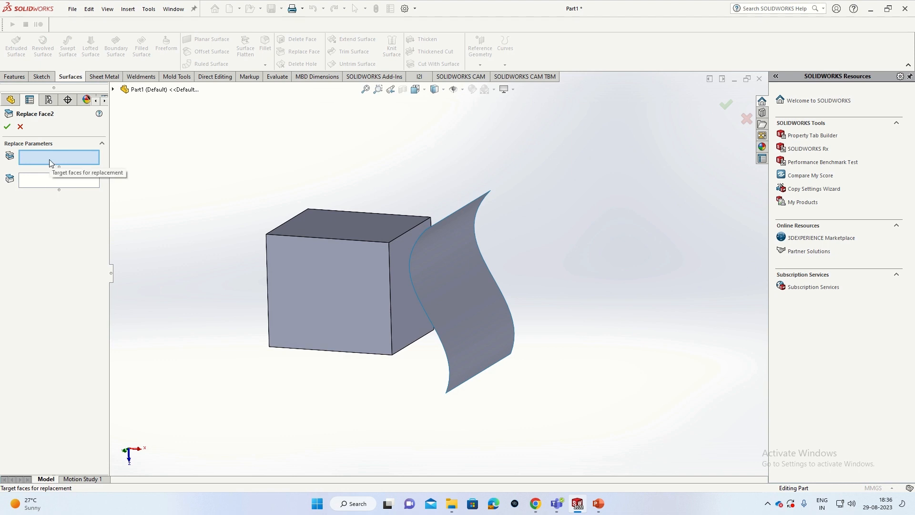
pyautogui.click(400, 293)
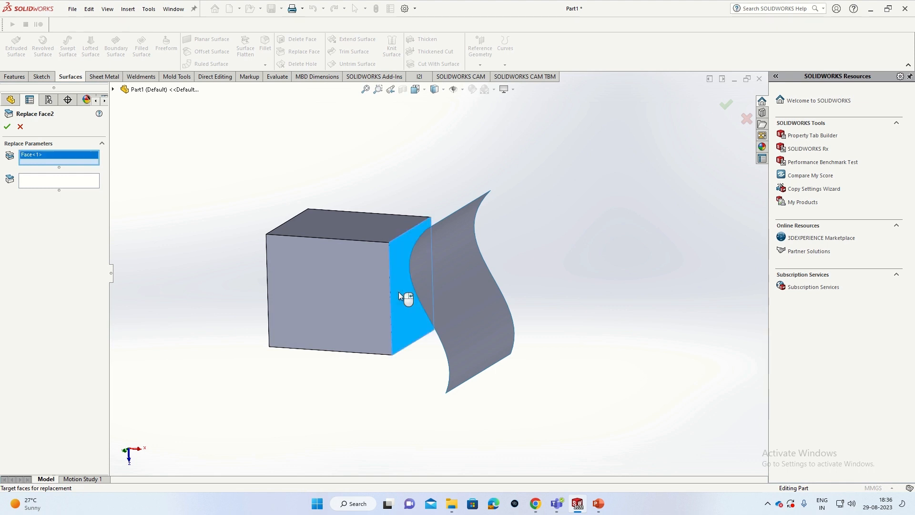
pyautogui.moveTo(399, 292)
pyautogui.mouseDown(button='middle')
pyautogui.moveTo(406, 296)
pyautogui.moveTo(395, 279)
pyautogui.mouseUp(button='middle')
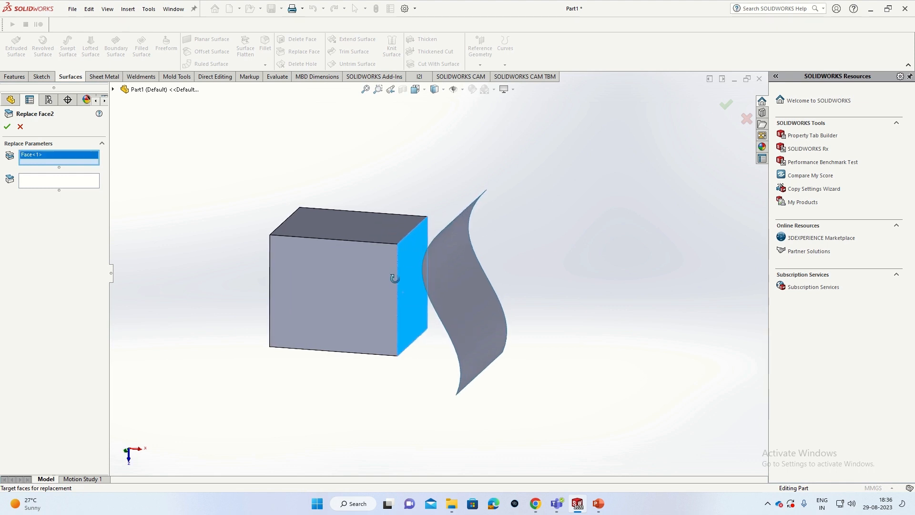
pyautogui.click(54, 182)
pyautogui.moveTo(456, 286); pyautogui.dragTo(448, 280, button='middle')
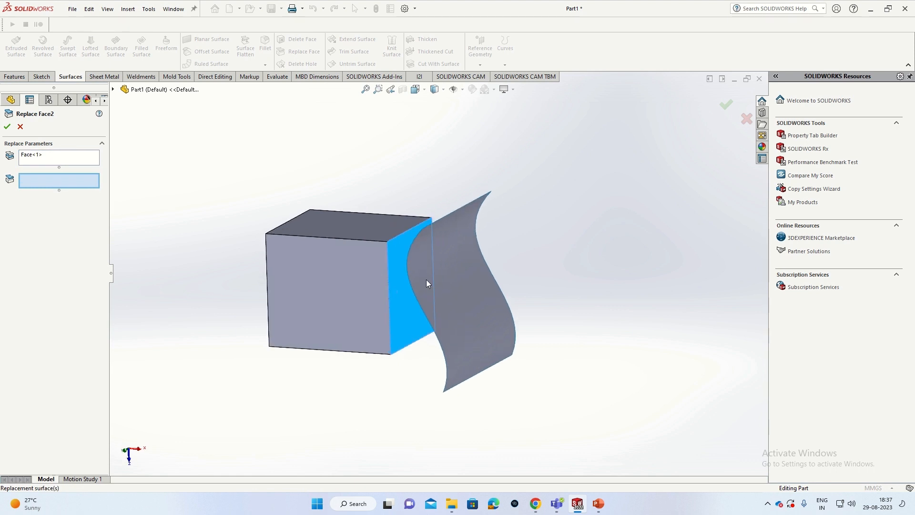
pyautogui.click(427, 281)
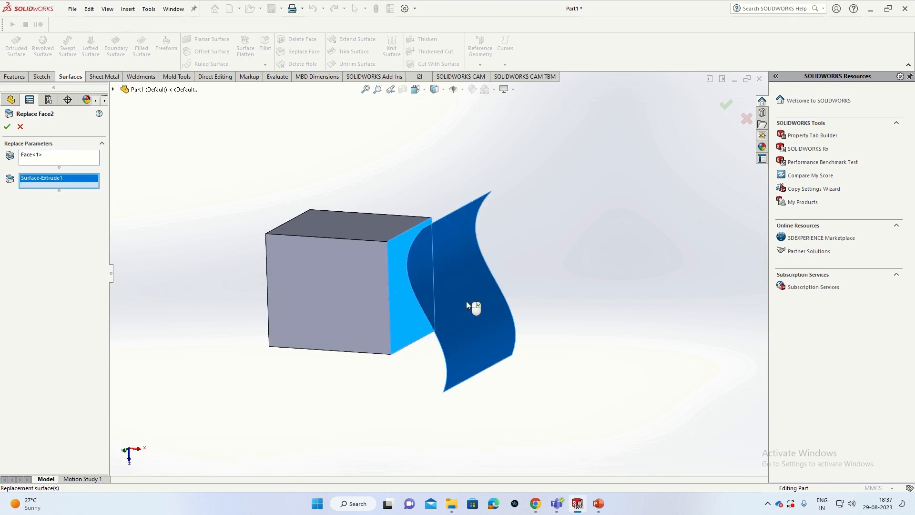
pyautogui.click(6, 126)
# Step: Hide the curved surface body and examine the block's replaced curved side face from several angles
pyautogui.moveTo(329, 263); pyautogui.dragTo(381, 259, button='middle')
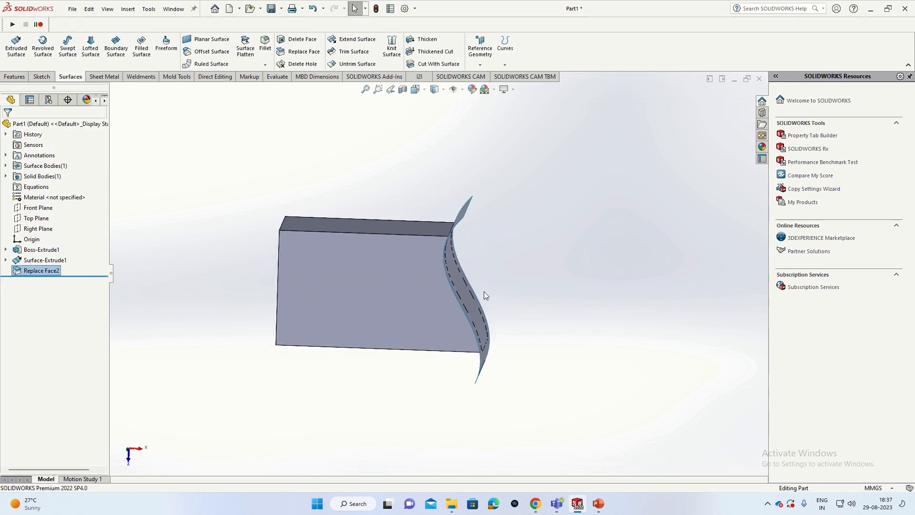
pyautogui.moveTo(484, 291); pyautogui.dragTo(461, 259, button='middle')
pyautogui.moveTo(438, 225); pyautogui.dragTo(449, 258, button='middle')
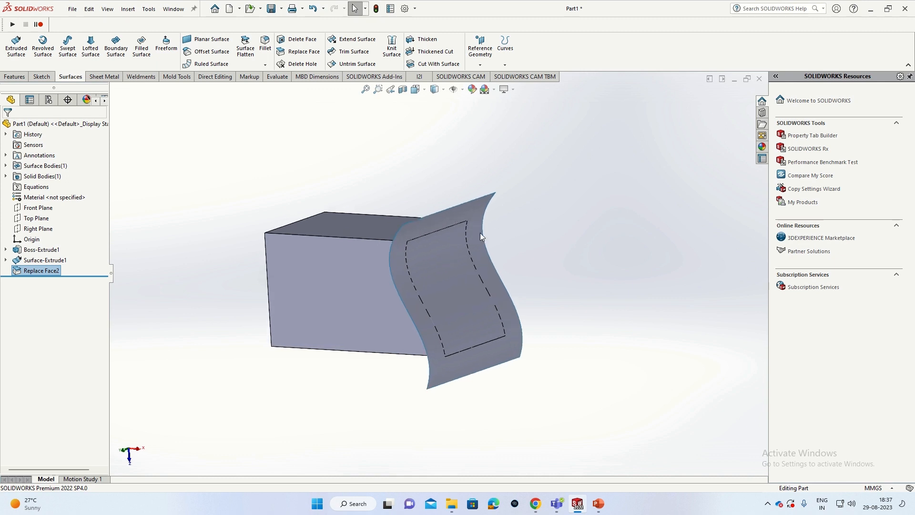
pyautogui.rightClick(460, 215)
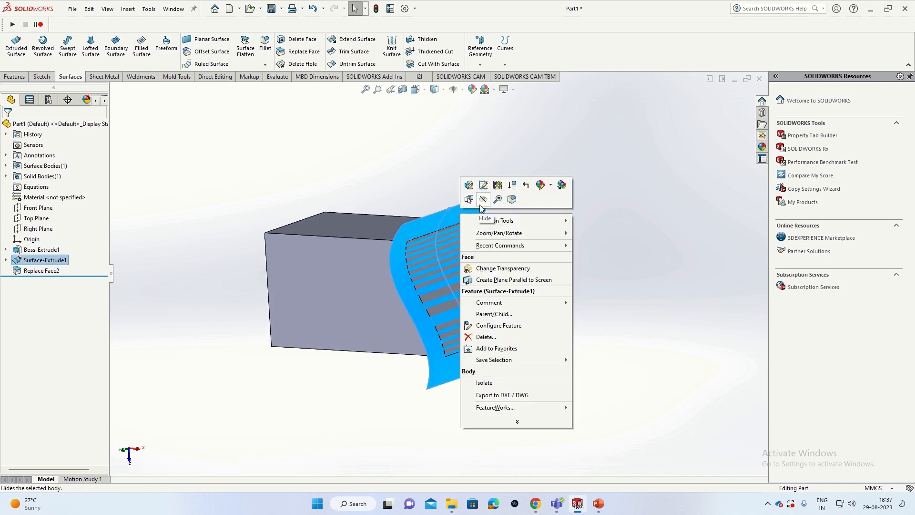
pyautogui.click(479, 205)
pyautogui.moveTo(479, 208); pyautogui.dragTo(445, 259, button='middle')
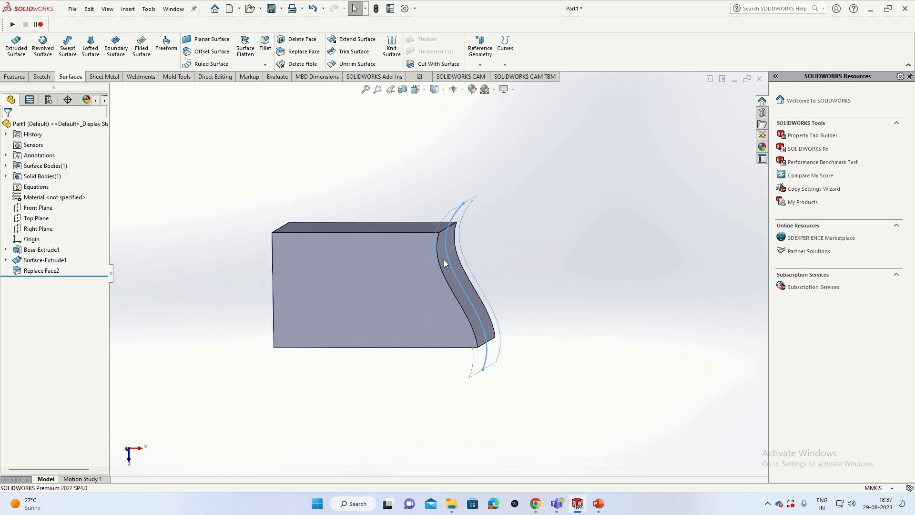
pyautogui.moveTo(496, 343); pyautogui.dragTo(472, 367, button='middle')
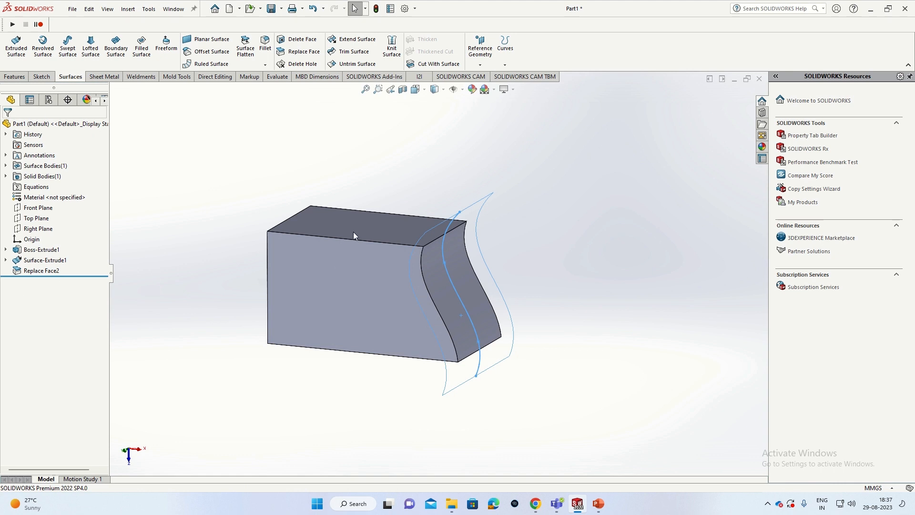
pyautogui.moveTo(395, 4)
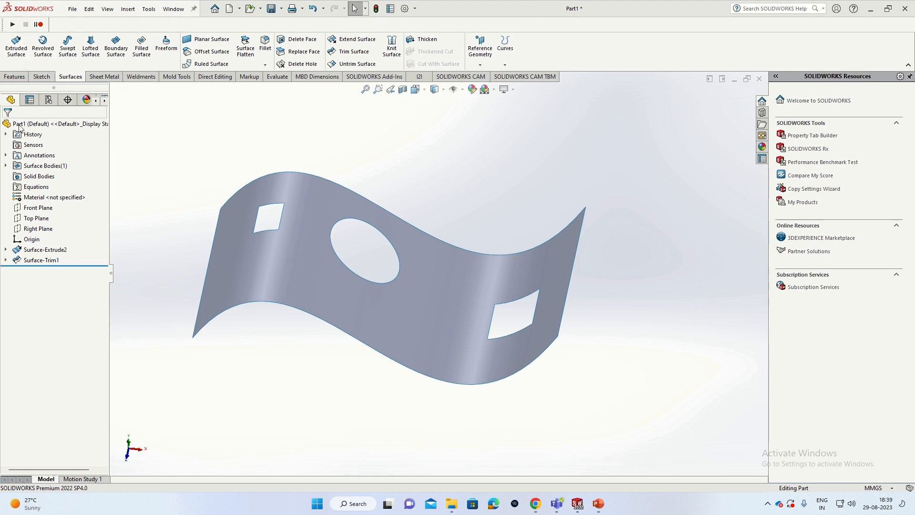
# Step: Review the wavy surface's profile sketch and the sketch used to trim its holes, leaving both unchanged
pyautogui.rightClick(50, 252)
pyautogui.click(71, 223)
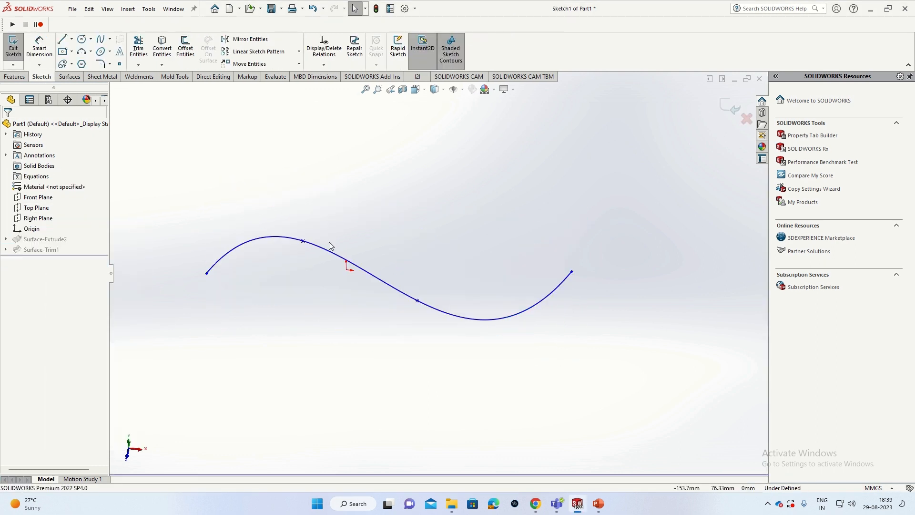
pyautogui.click(11, 48)
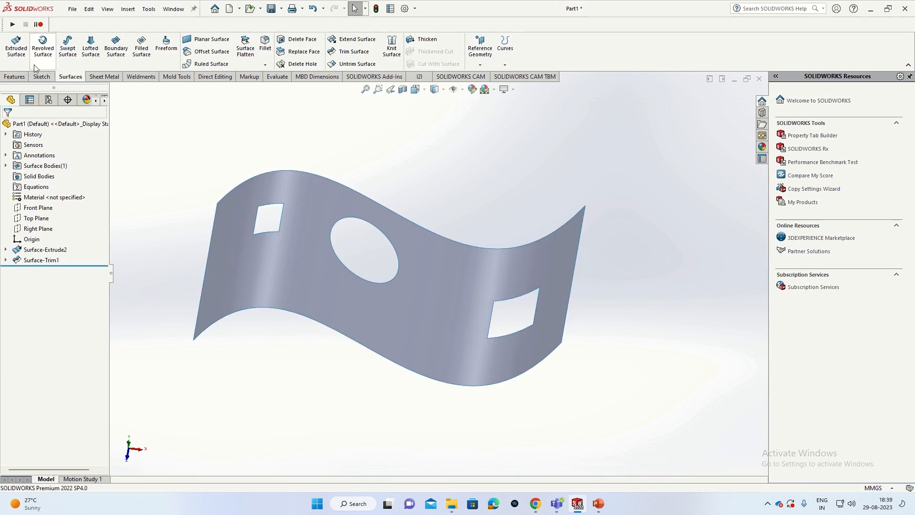
pyautogui.click(43, 260)
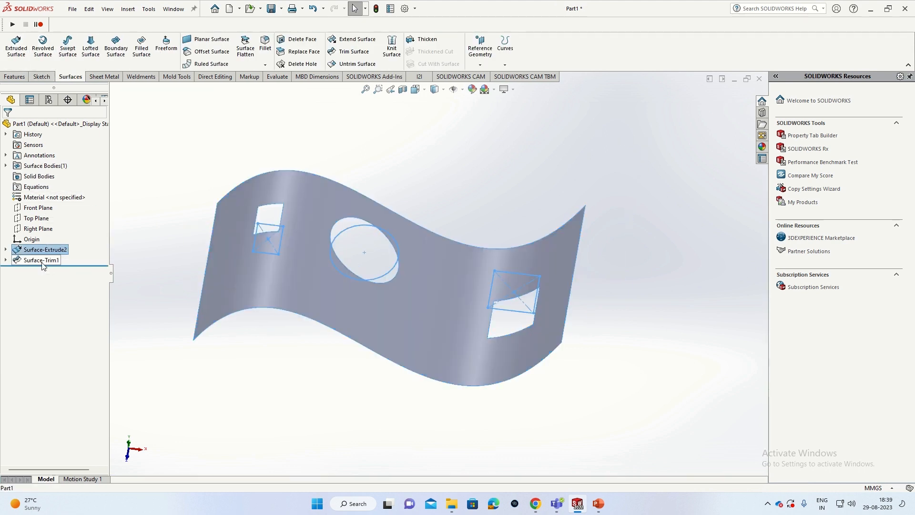
pyautogui.moveTo(316, 239)
pyautogui.mouseDown(button='middle')
pyautogui.moveTo(354, 229)
pyautogui.moveTo(351, 258)
pyautogui.moveTo(328, 248)
pyautogui.mouseUp(button='middle')
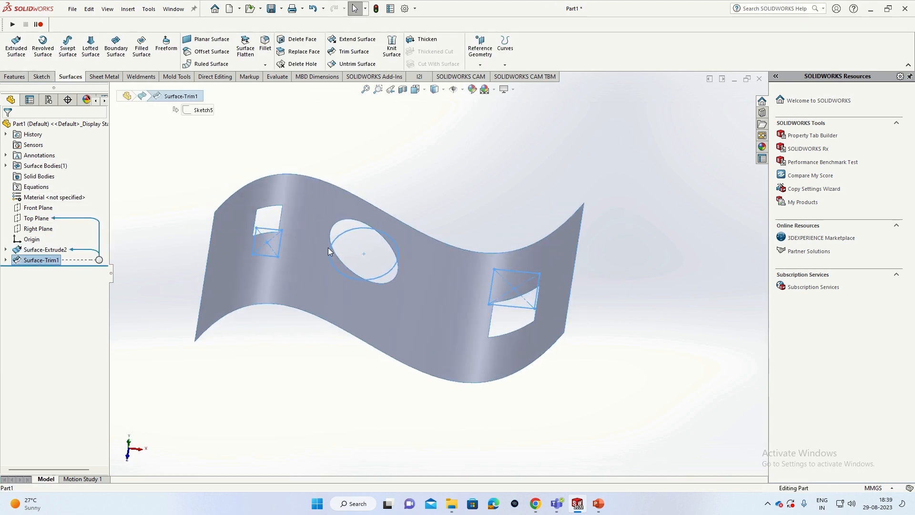
pyautogui.click(384, 128)
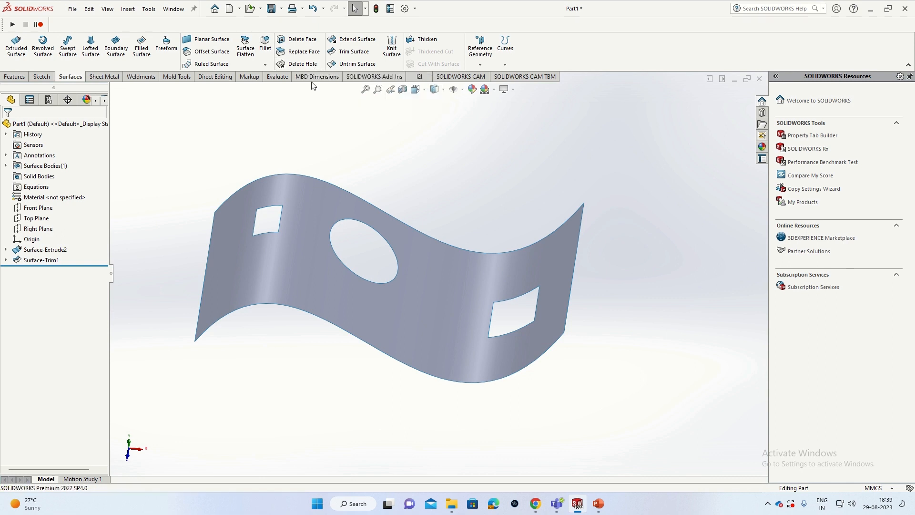
# Step: Use Delete Hole to close the smaller rectangular hole in the wavy surface by selecting one of its inner edges
pyautogui.moveTo(506, 301); pyautogui.dragTo(534, 274, button='middle')
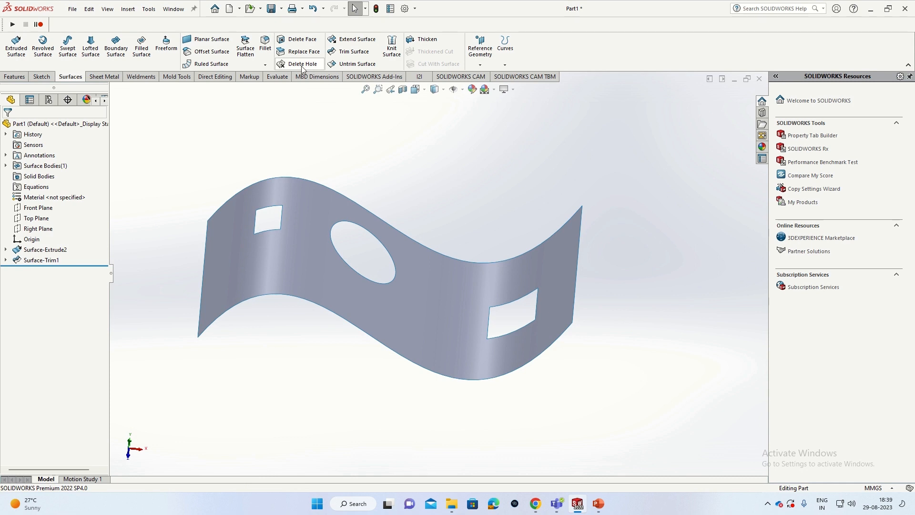
pyautogui.scroll(-1, 293, 219)
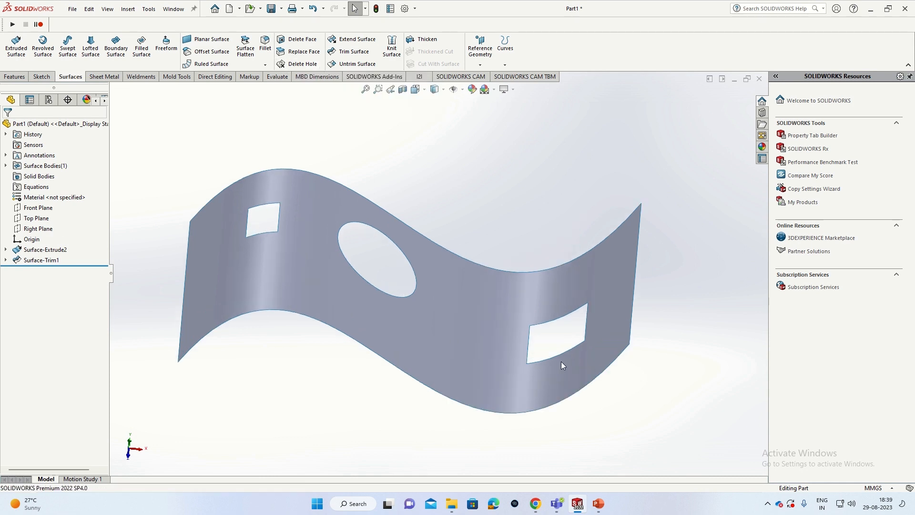
pyautogui.moveTo(562, 366)
pyautogui.mouseDown(button='middle')
pyautogui.moveTo(593, 378)
pyautogui.moveTo(265, 274)
pyautogui.mouseUp(button='middle')
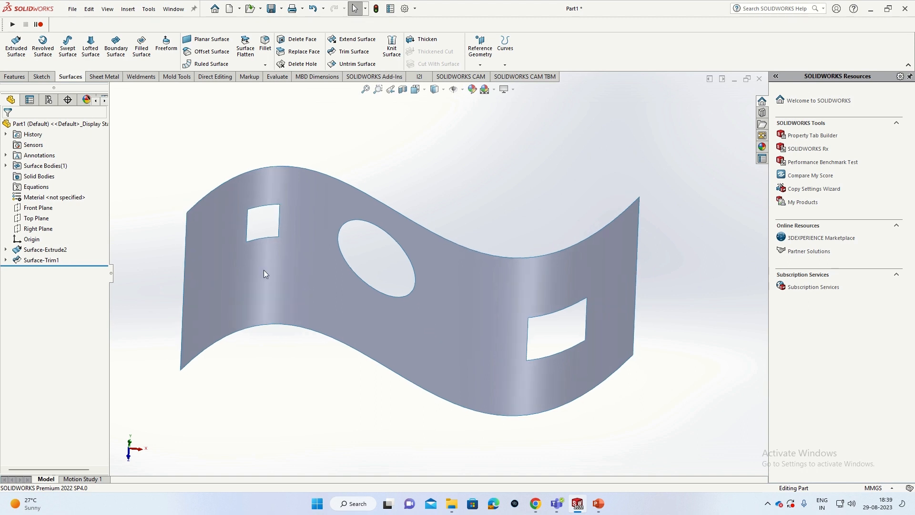
pyautogui.click(296, 64)
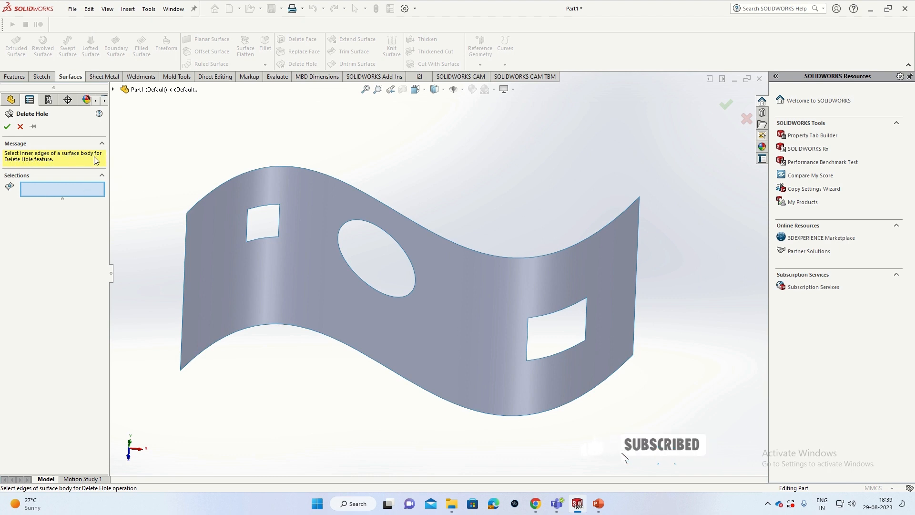
pyautogui.click(268, 208)
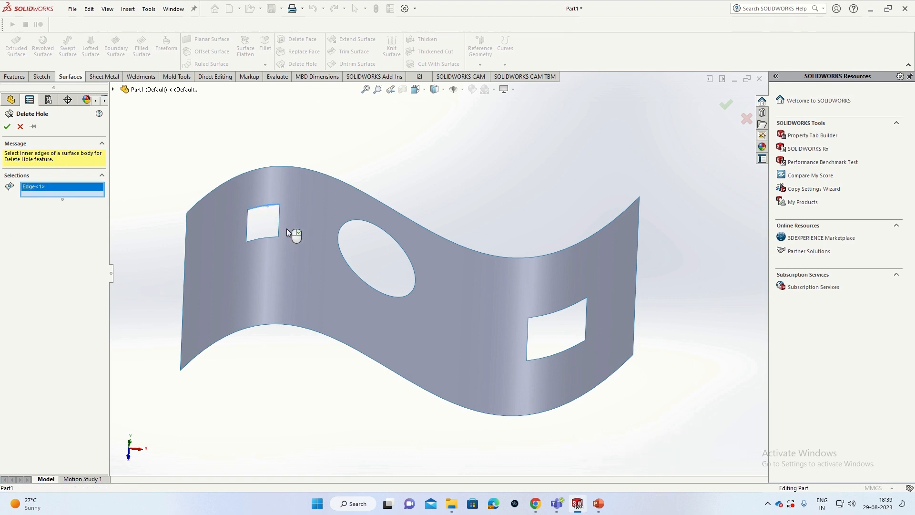
pyautogui.click(7, 126)
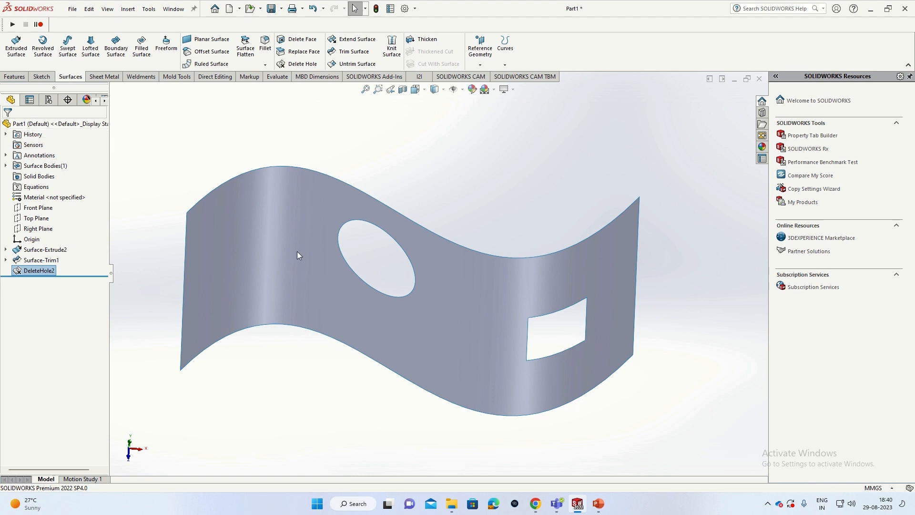
# Step: Close the circular hole and the remaining rectangular hole with one Delete Hole feature, selecting an inner edge of each
pyautogui.moveTo(297, 251); pyautogui.dragTo(319, 214, button='middle')
pyautogui.moveTo(301, 266)
pyautogui.mouseDown(button='middle')
pyautogui.moveTo(303, 179)
pyautogui.moveTo(285, 199)
pyautogui.moveTo(296, 275)
pyautogui.mouseUp(button='middle')
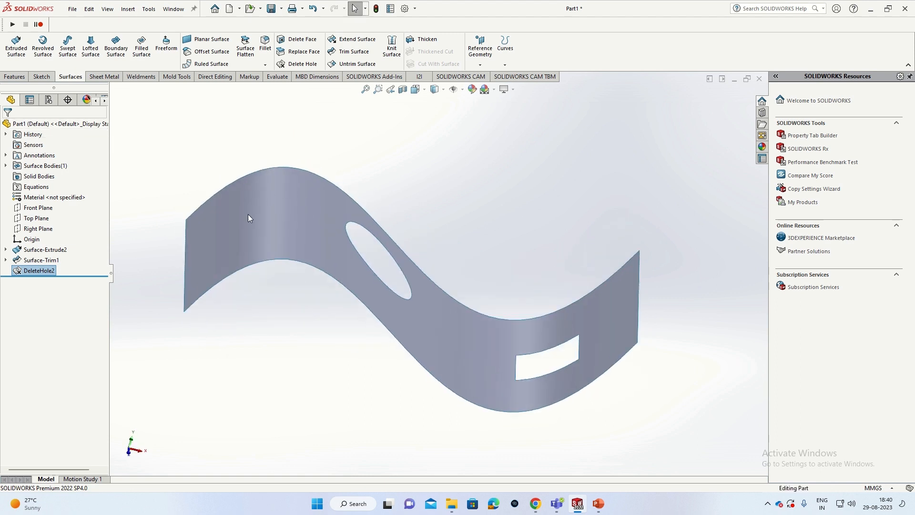
pyautogui.moveTo(275, 218); pyautogui.dragTo(310, 225, button='middle')
pyautogui.scroll(-1, 310, 225)
pyautogui.scroll(1, 374, 295)
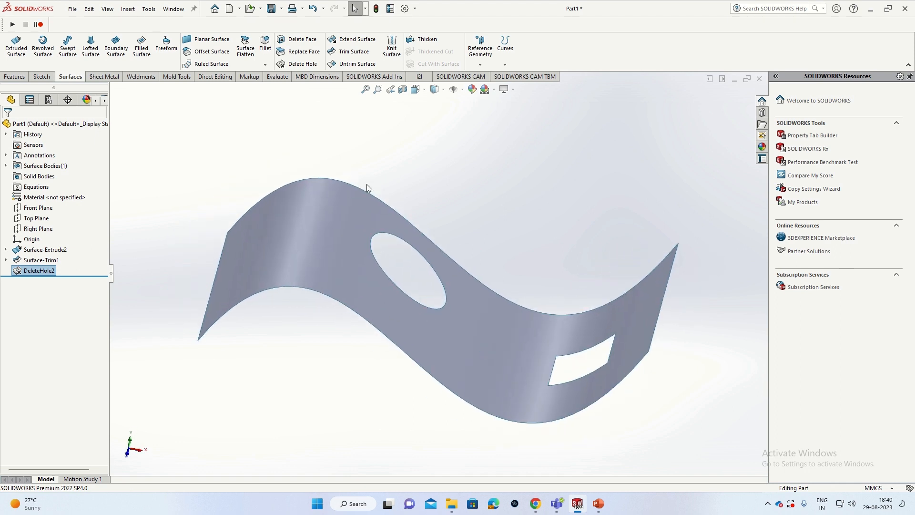
pyautogui.click(302, 63)
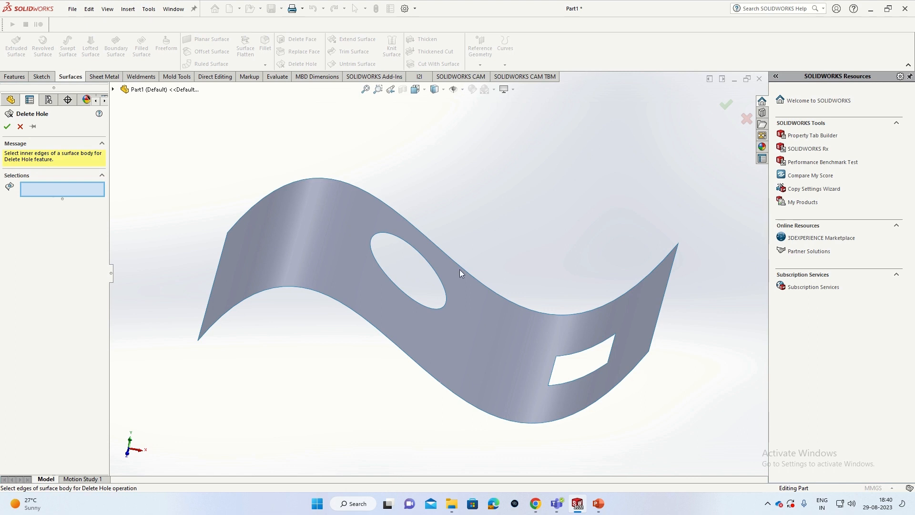
pyautogui.click(425, 262)
pyautogui.moveTo(425, 262); pyautogui.dragTo(549, 313, button='middle')
pyautogui.click(586, 336)
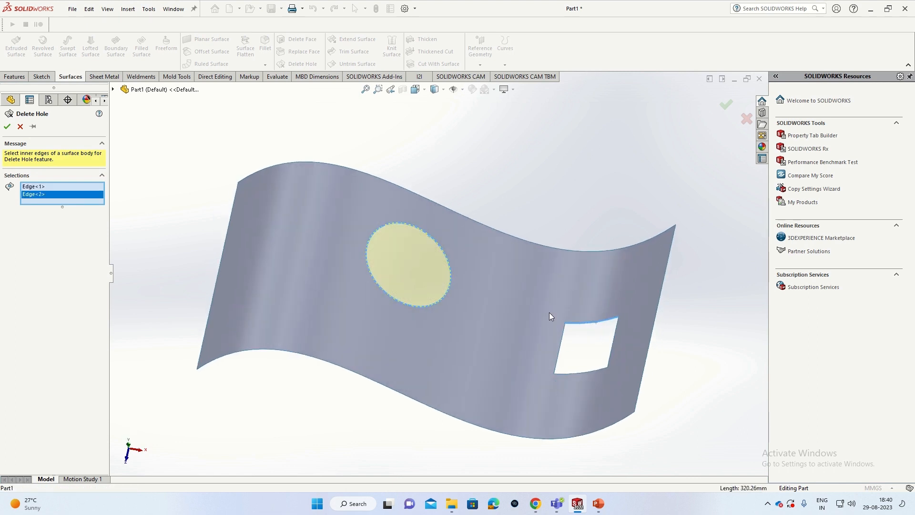
pyautogui.click(7, 127)
pyautogui.moveTo(480, 329); pyautogui.dragTo(458, 286, button='middle')
# Step: Reopen the second delete-hole feature to review its selected edges, and close it without changes
pyautogui.rightClick(39, 282)
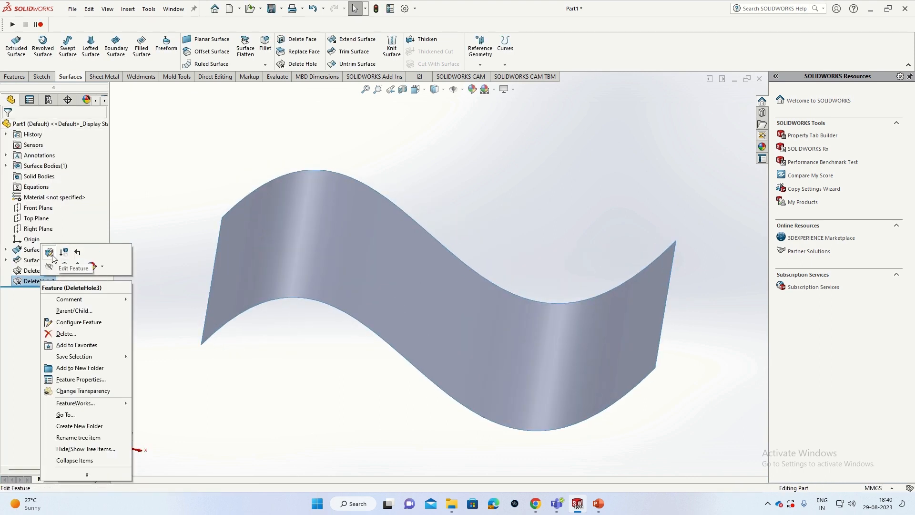
pyautogui.click(49, 252)
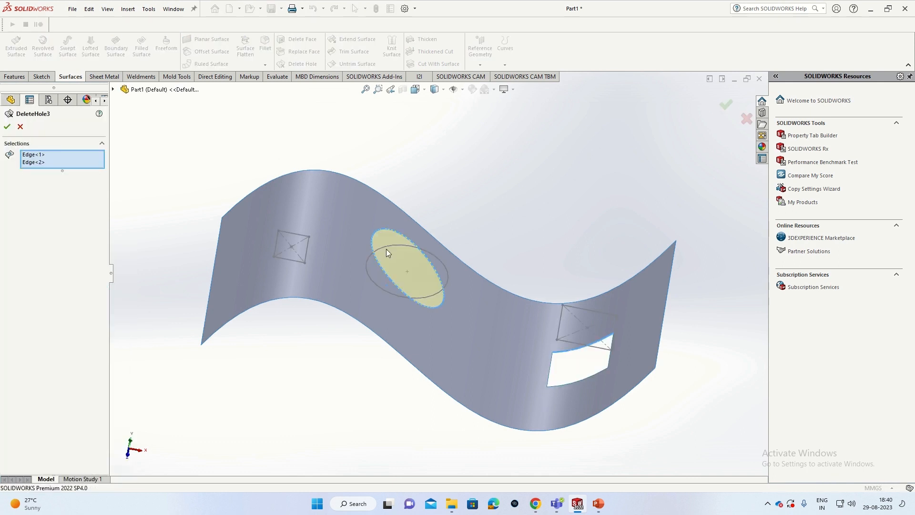
pyautogui.click(7, 126)
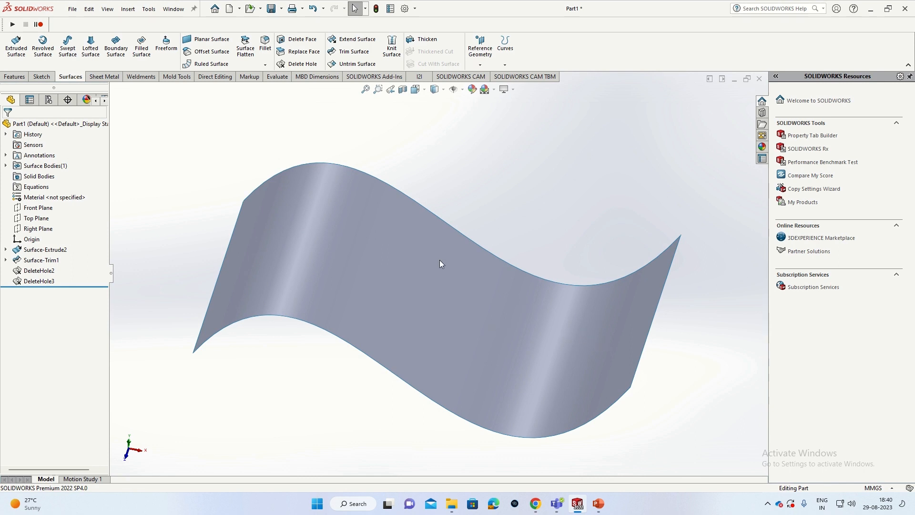
pyautogui.moveTo(510, 10)
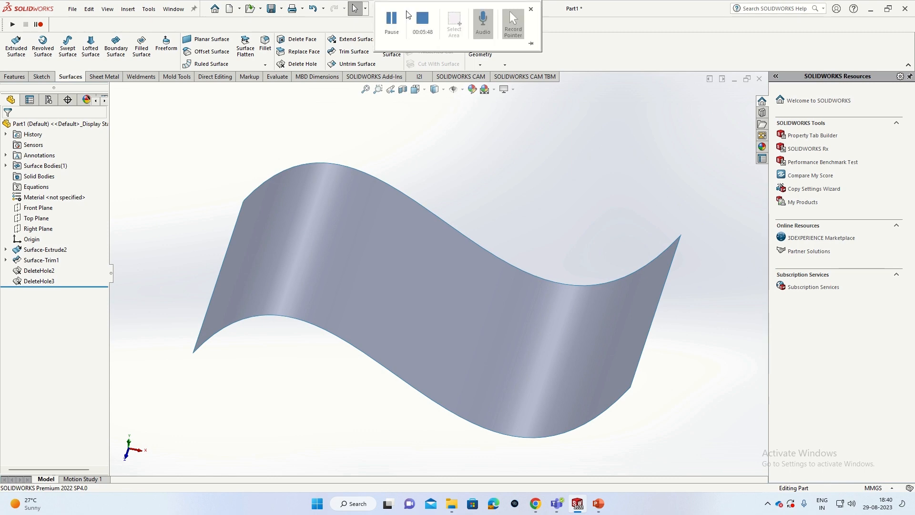